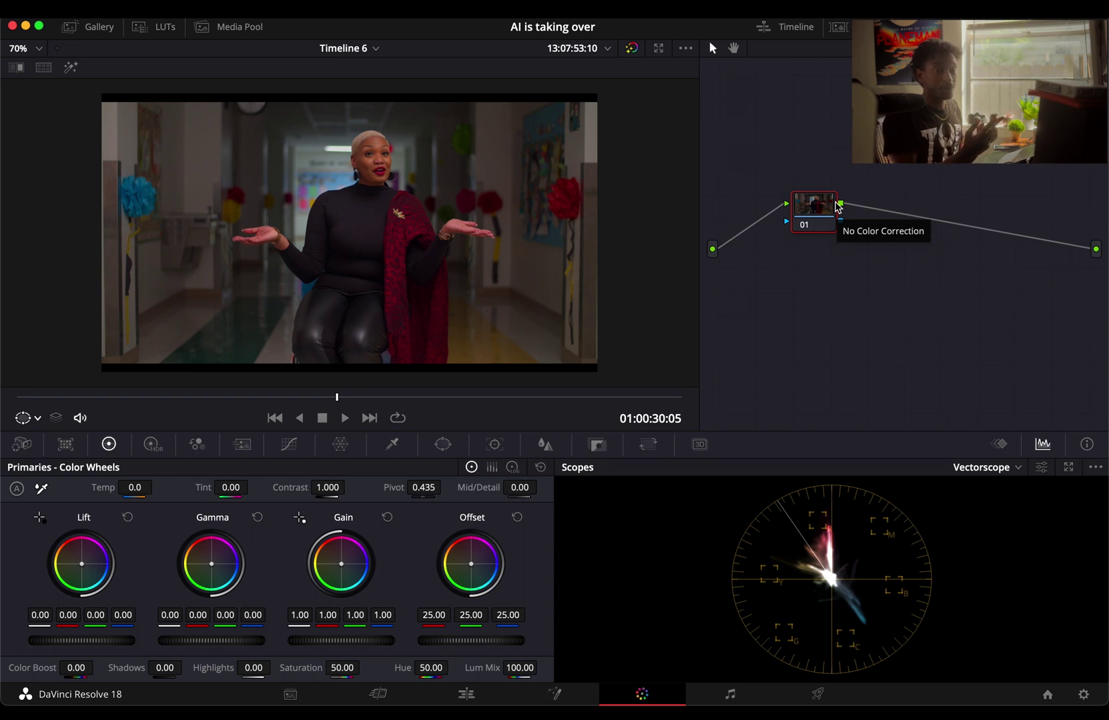
# Step: Select node 01, show its HSL Qualifier controls, and set the viewer overlay to Qualifier
pyautogui.moveTo(827, 208); pyautogui.dragTo(827, 214)
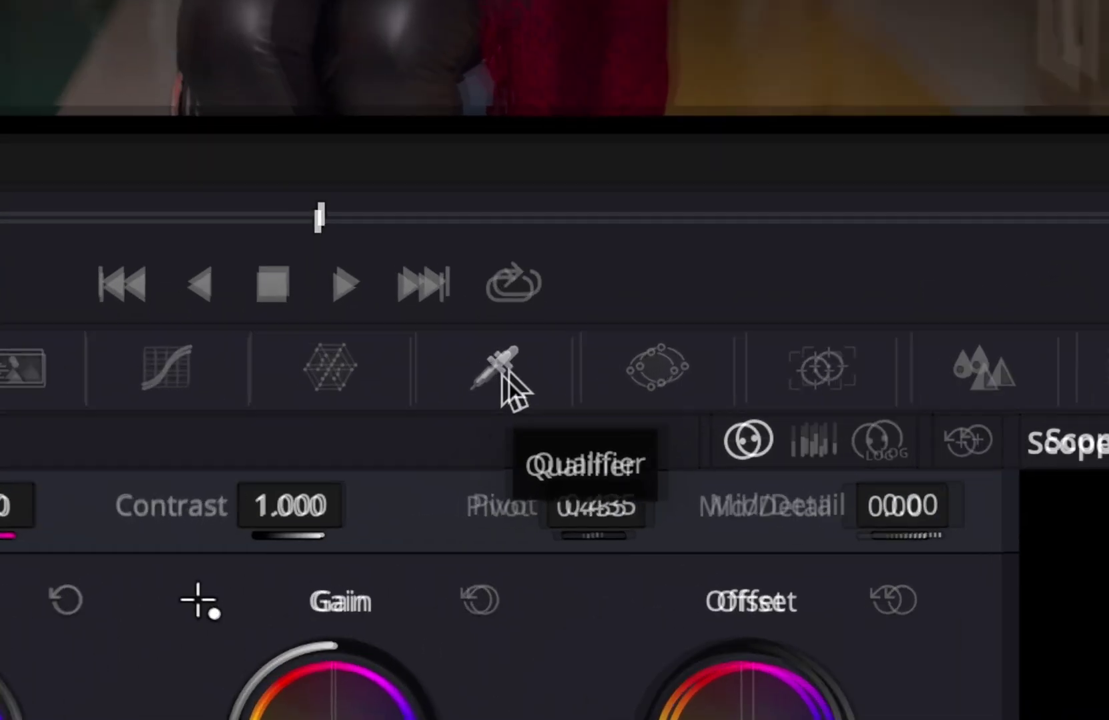
pyautogui.click(394, 446)
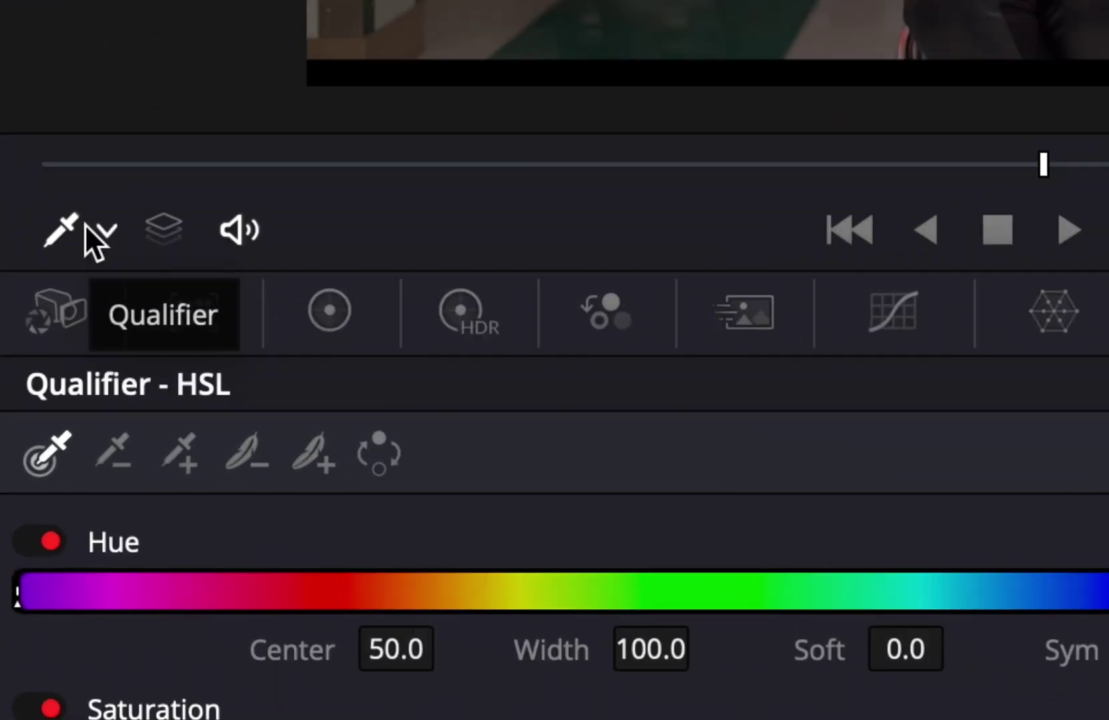
pyautogui.click(85, 226)
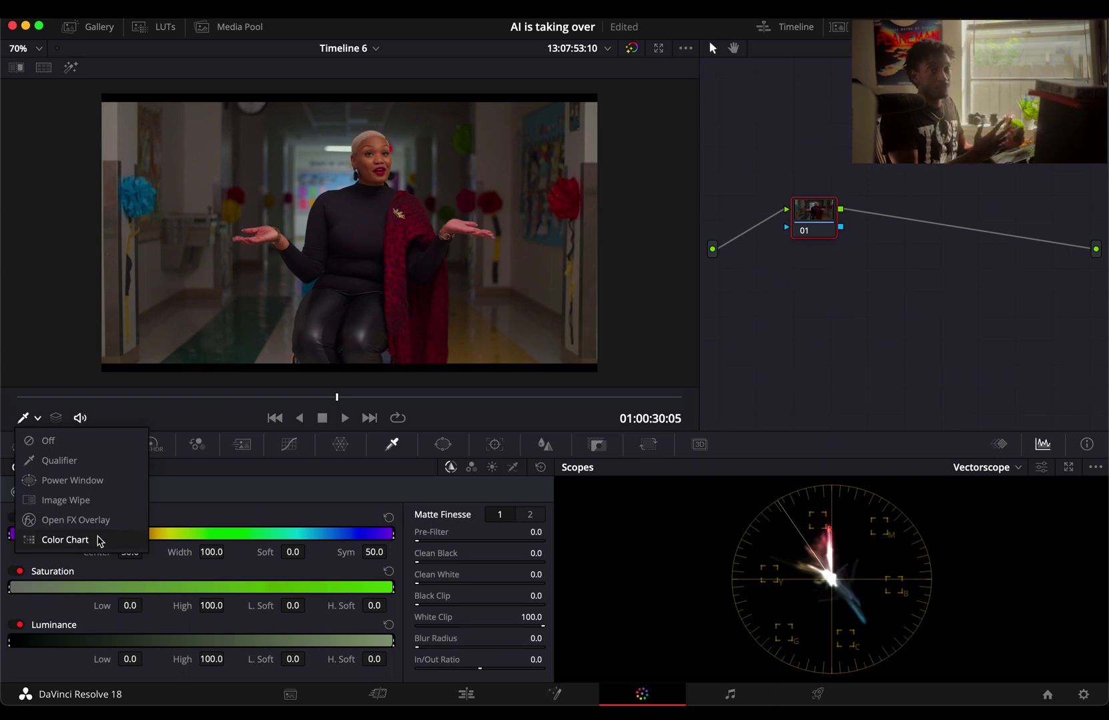
pyautogui.click(78, 469)
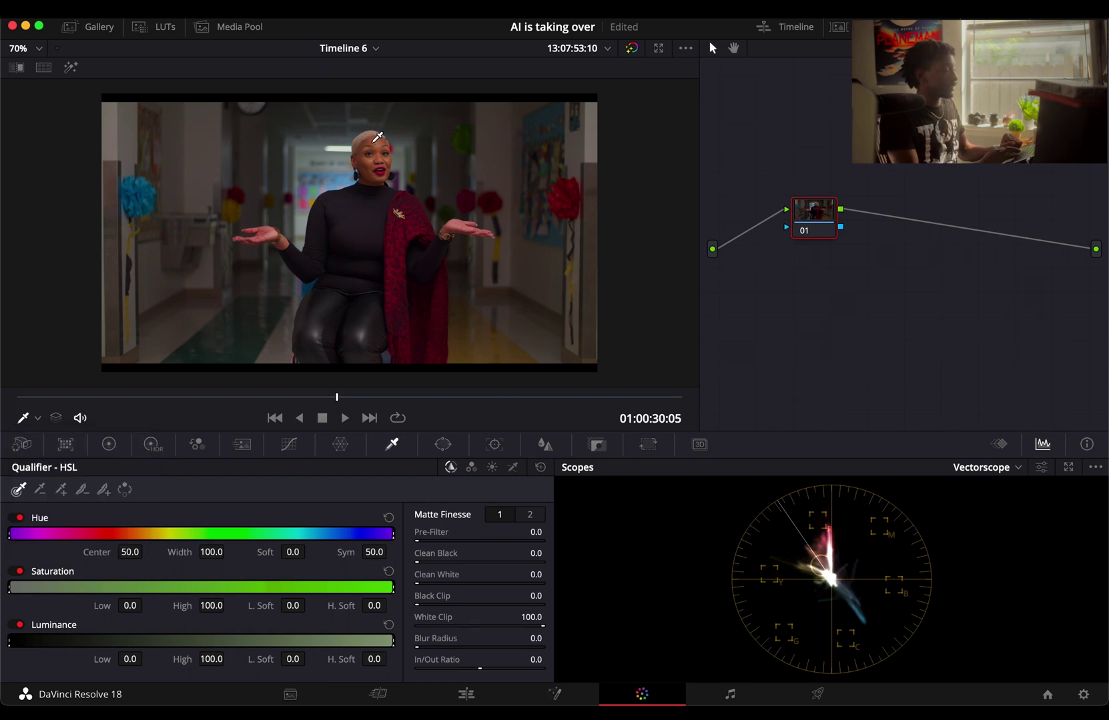
# Step: Sample the woman's face skin tone with the eyedropper (Hue center 36.1, width 41.5)
pyautogui.moveTo(378, 138)
pyautogui.mouseDown()
pyautogui.moveTo(372, 158)
pyautogui.moveTo(366, 137)
pyautogui.moveTo(379, 137)
pyautogui.mouseUp()
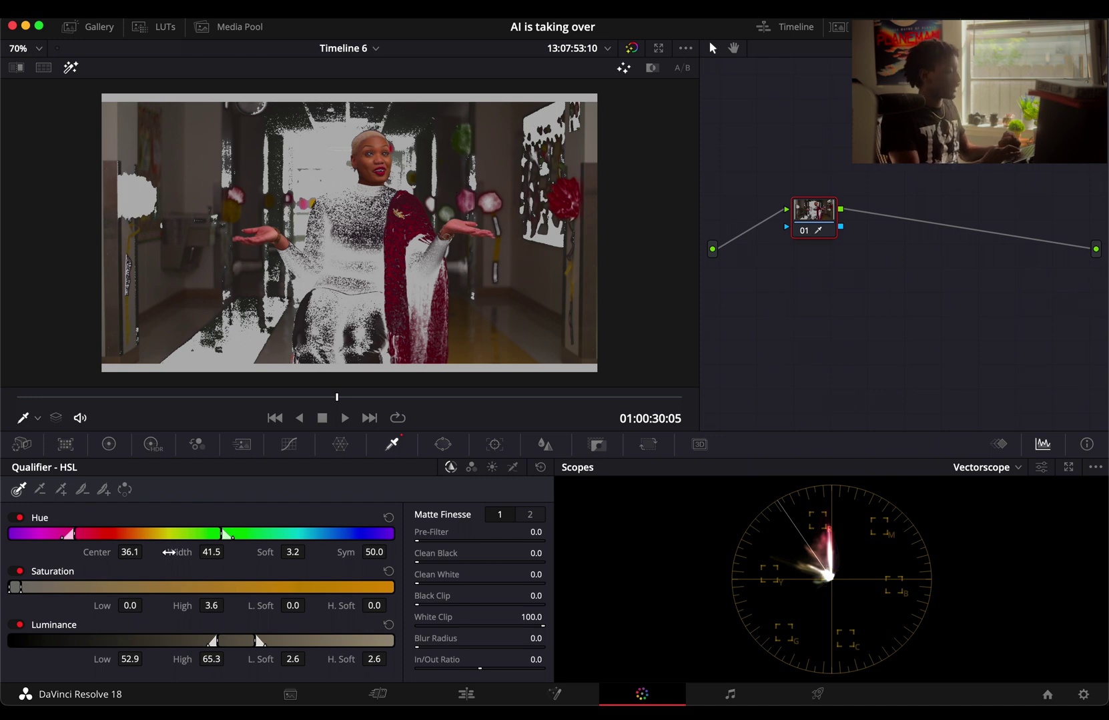
# Step: Narrow the hue key to width 9.6 and shift its centre to 34.2
pyautogui.moveTo(209, 553); pyautogui.dragTo(8, 538)
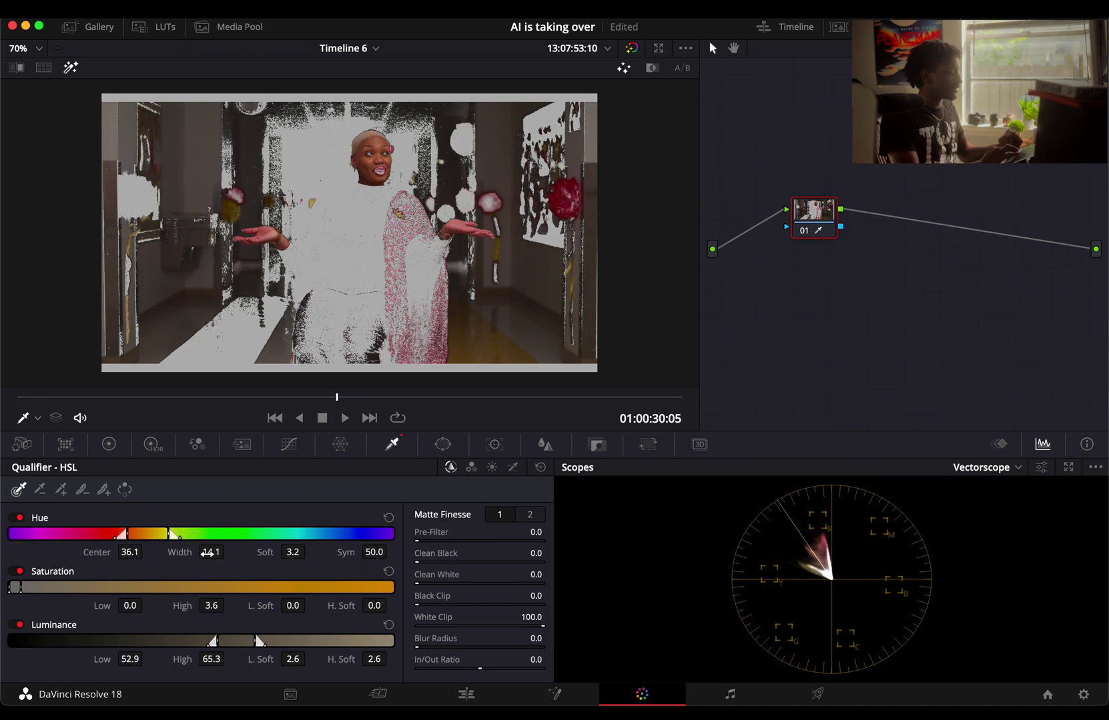
pyautogui.moveTo(210, 553)
pyautogui.mouseDown()
pyautogui.moveTo(124, 546)
pyautogui.moveTo(152, 534)
pyautogui.moveTo(146, 543)
pyautogui.moveTo(160, 537)
pyautogui.moveTo(212, 559)
pyautogui.mouseUp()
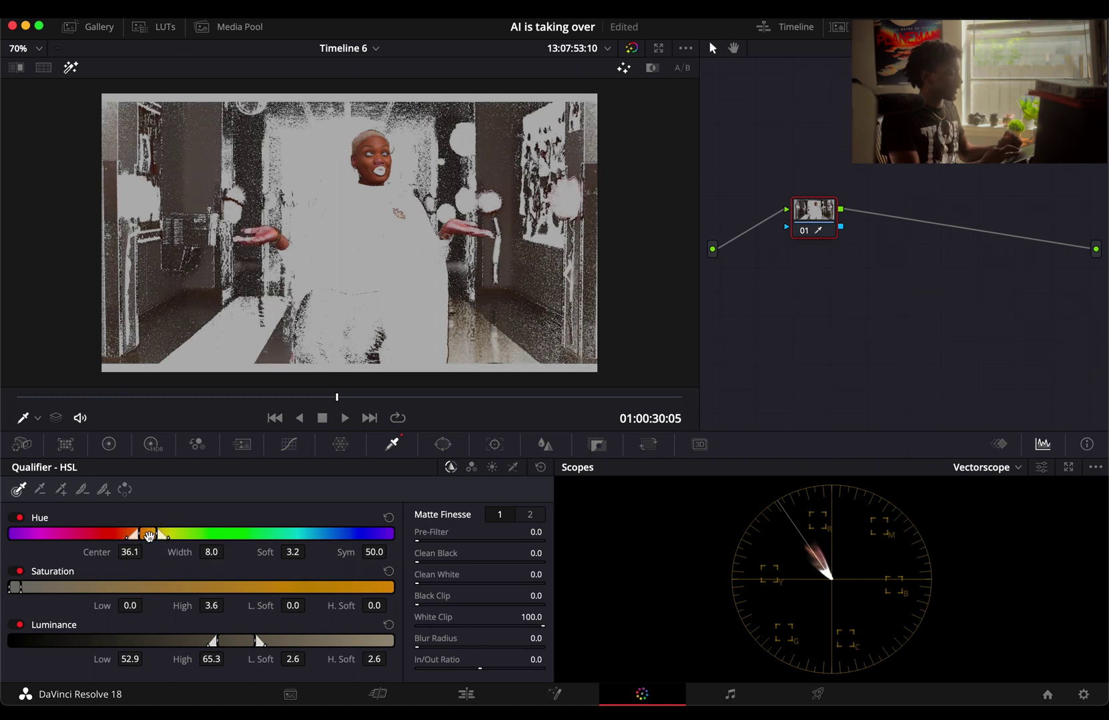
pyautogui.moveTo(149, 536); pyautogui.dragTo(219, 547)
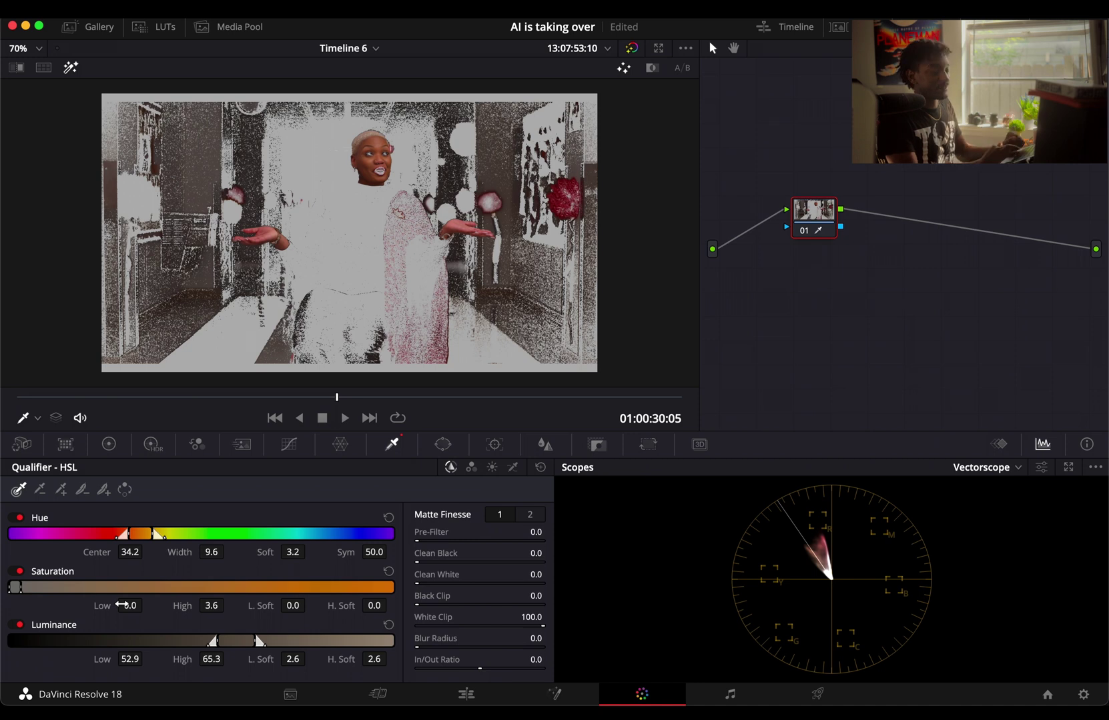
# Step: Raise Saturation Low to 1.1 and tighten Luminance to 53.6–64.0
pyautogui.moveTo(122, 604); pyautogui.dragTo(121, 604)
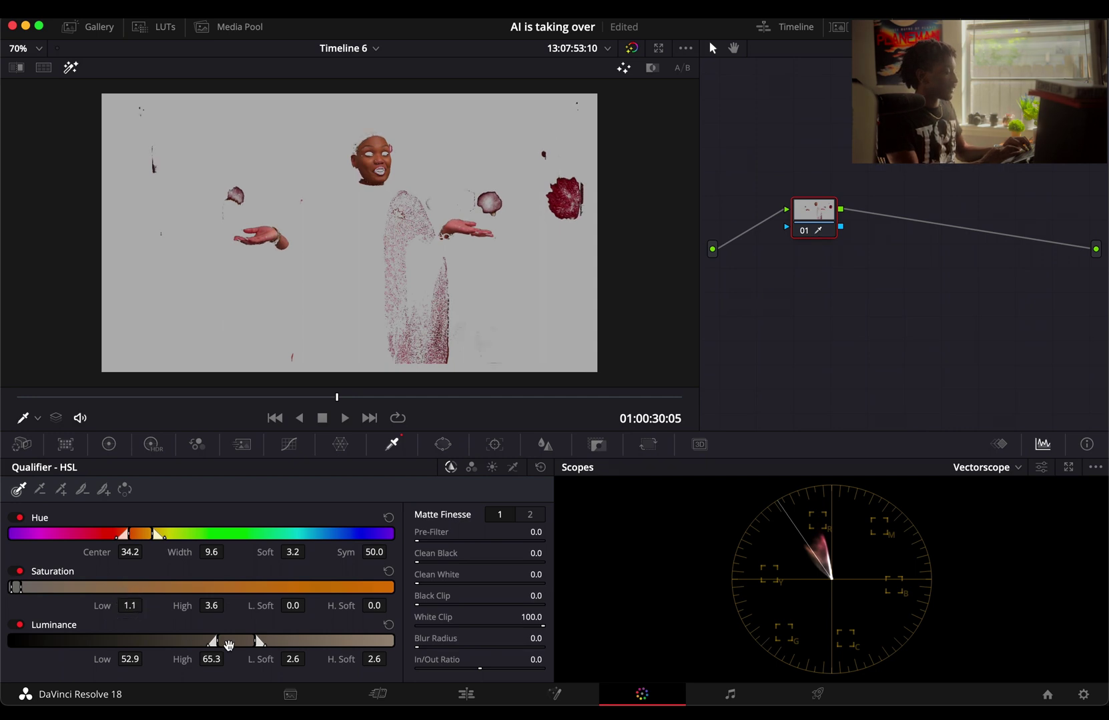
pyautogui.moveTo(128, 659)
pyautogui.mouseDown()
pyautogui.moveTo(108, 658)
pyautogui.moveTo(123, 659)
pyautogui.mouseUp()
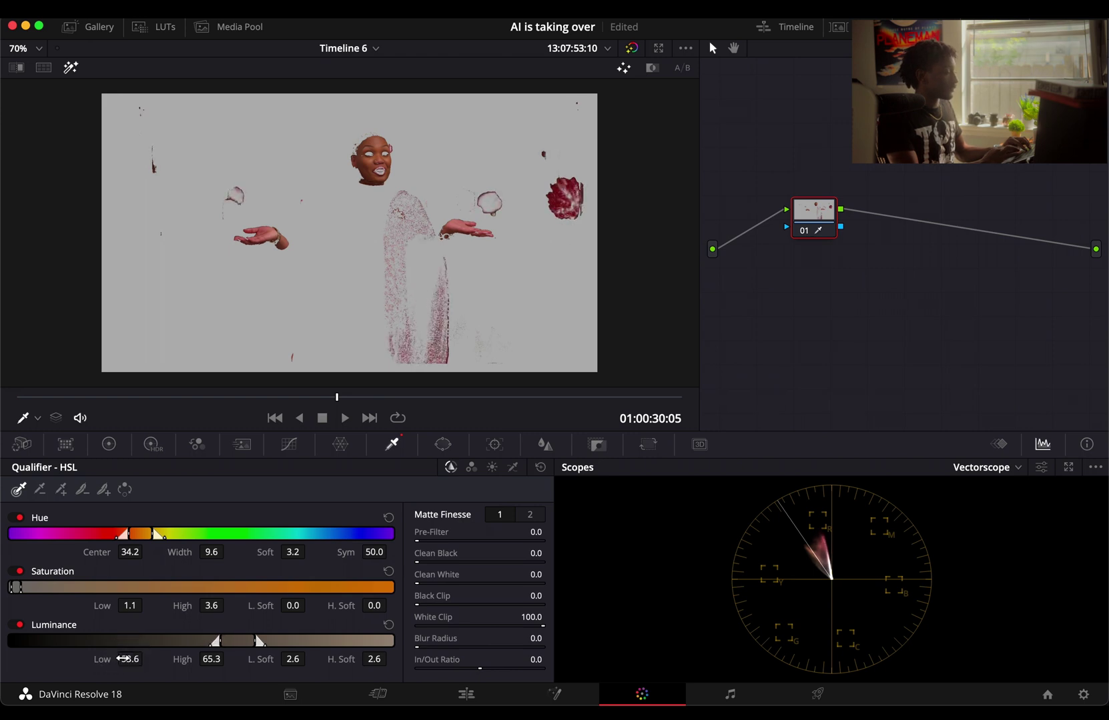
pyautogui.moveTo(213, 660); pyautogui.dragTo(213, 659)
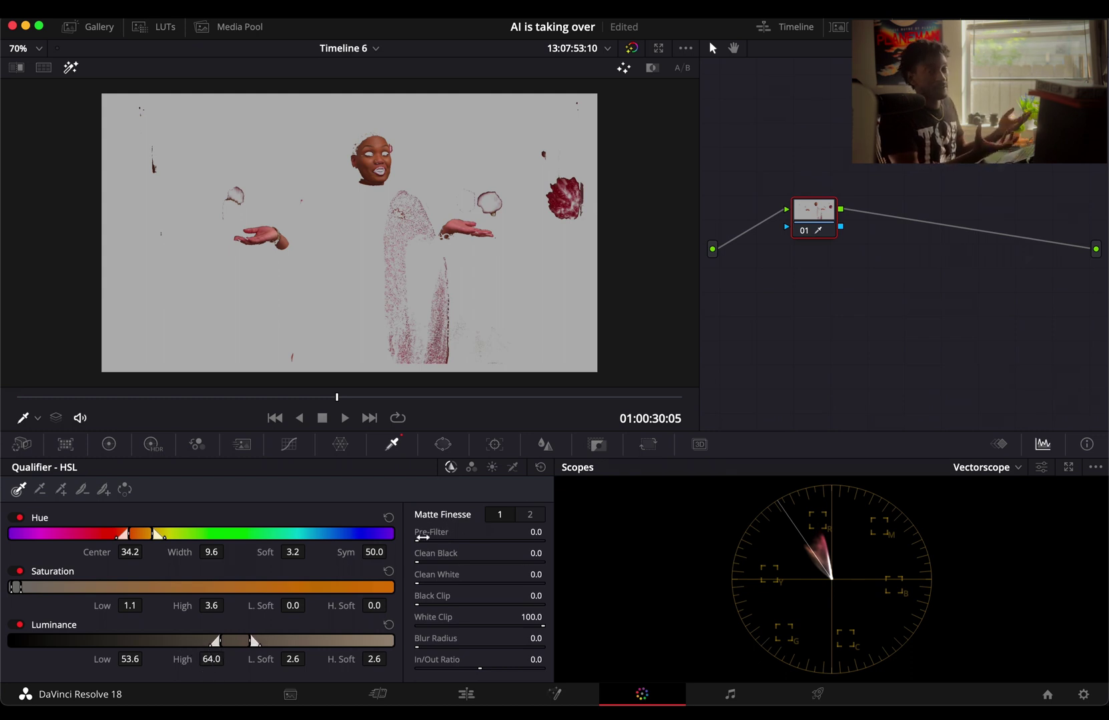
# Step: Clean the matte with Pre-Filter 2.5, Blur Radius 15.3, Clean Black 4.5 and Clean White 6.5
pyautogui.moveTo(422, 537)
pyautogui.mouseDown()
pyautogui.moveTo(459, 532)
pyautogui.moveTo(428, 552)
pyautogui.mouseUp()
pyautogui.moveTo(434, 642); pyautogui.dragTo(458, 660)
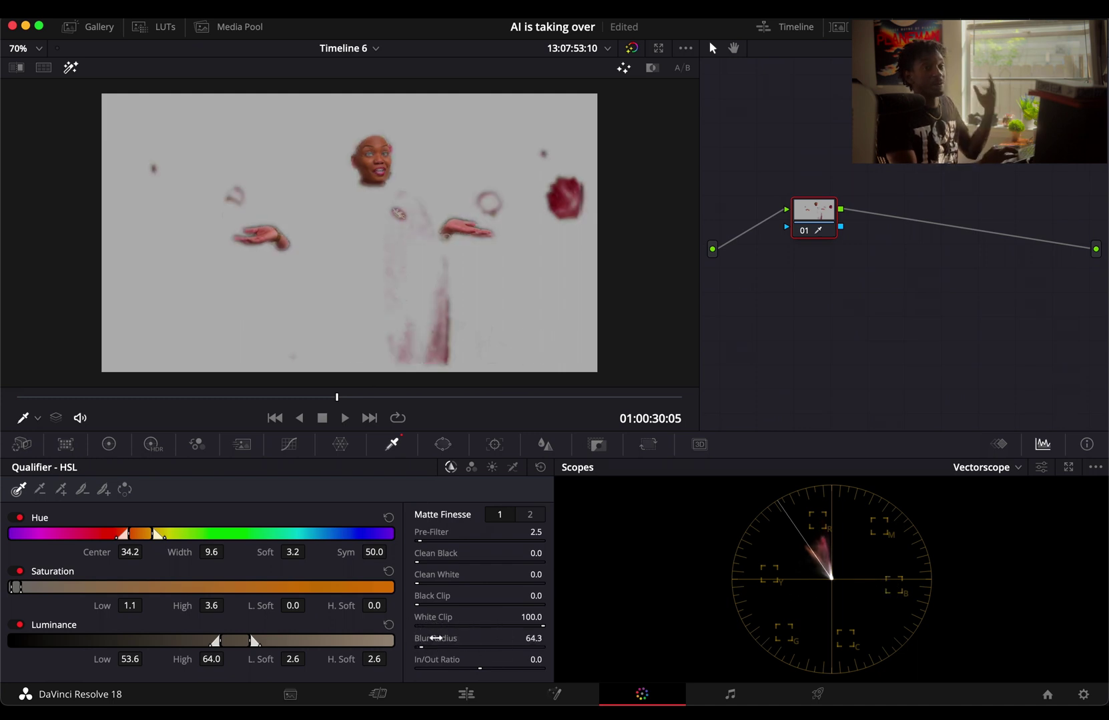
pyautogui.click(437, 639)
pyautogui.moveTo(439, 640); pyautogui.dragTo(369, 640)
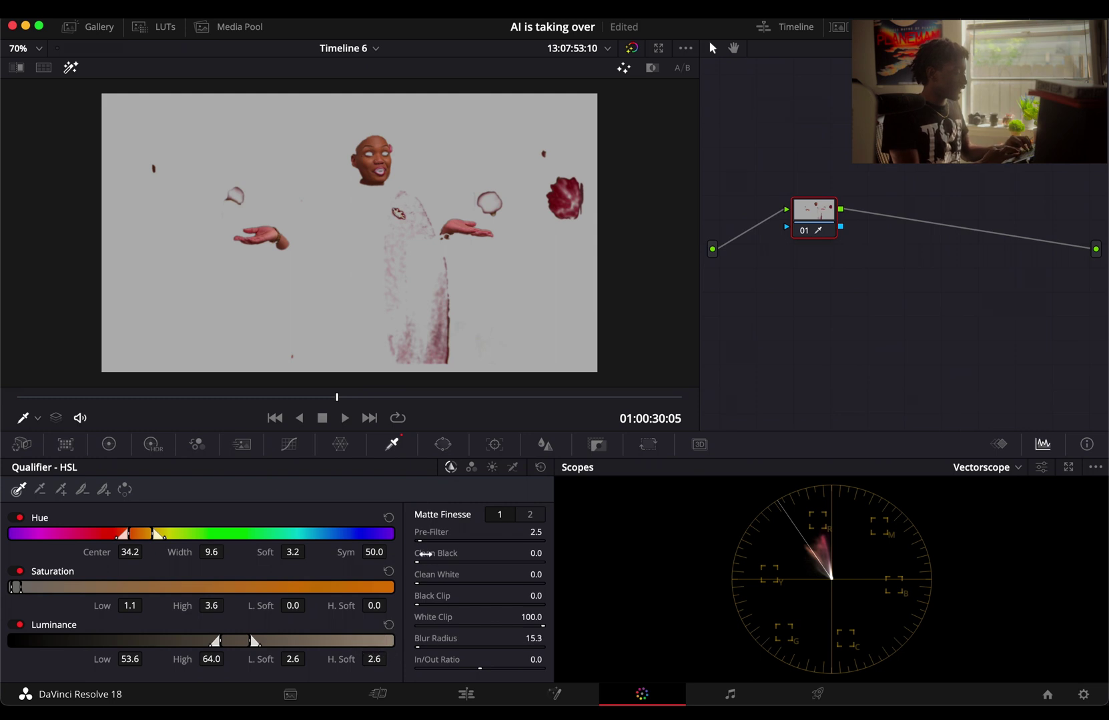
pyautogui.moveTo(425, 553)
pyautogui.mouseDown()
pyautogui.moveTo(507, 552)
pyautogui.moveTo(430, 558)
pyautogui.moveTo(485, 558)
pyautogui.moveTo(433, 559)
pyautogui.moveTo(470, 573)
pyautogui.moveTo(559, 572)
pyautogui.moveTo(424, 575)
pyautogui.mouseUp()
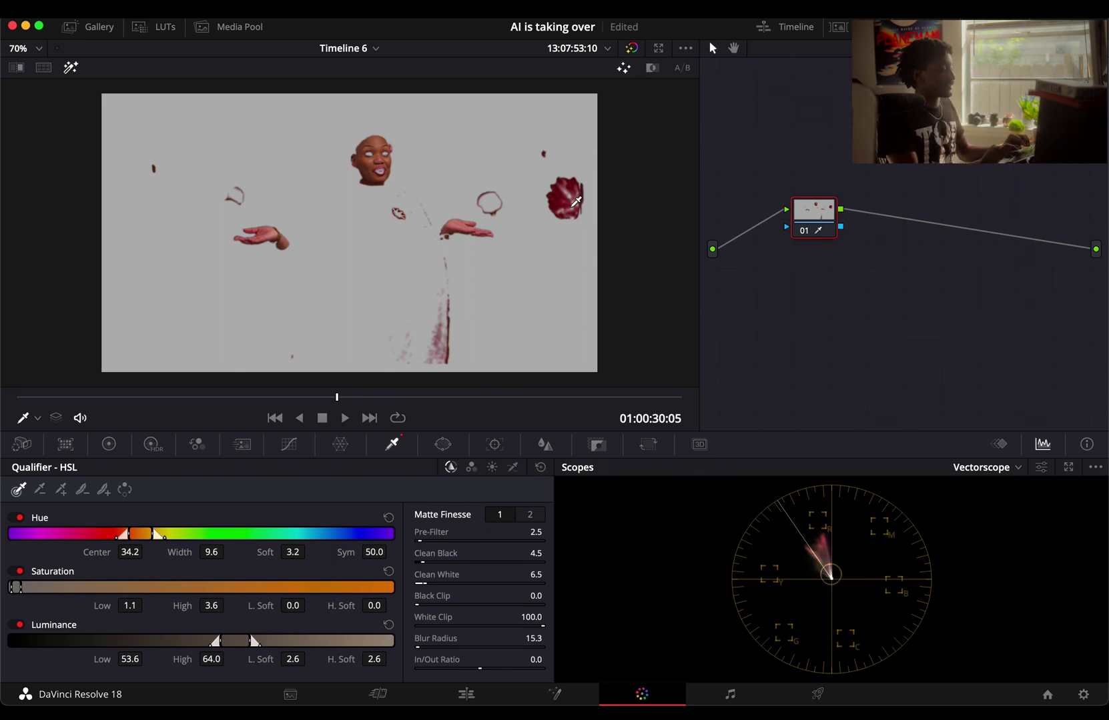
# Step: Fine-tune the hue centre to 34.8 and bring up the Window controls
pyautogui.moveTo(142, 535); pyautogui.dragTo(143, 535)
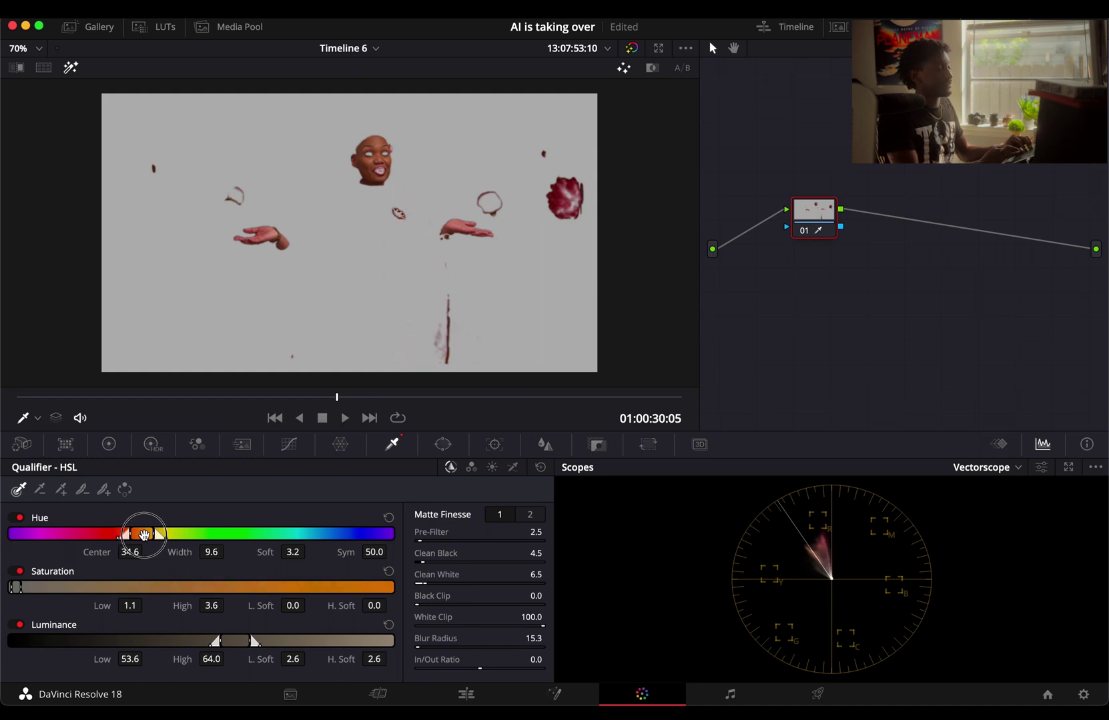
pyautogui.moveTo(144, 535); pyautogui.dragTo(144, 535)
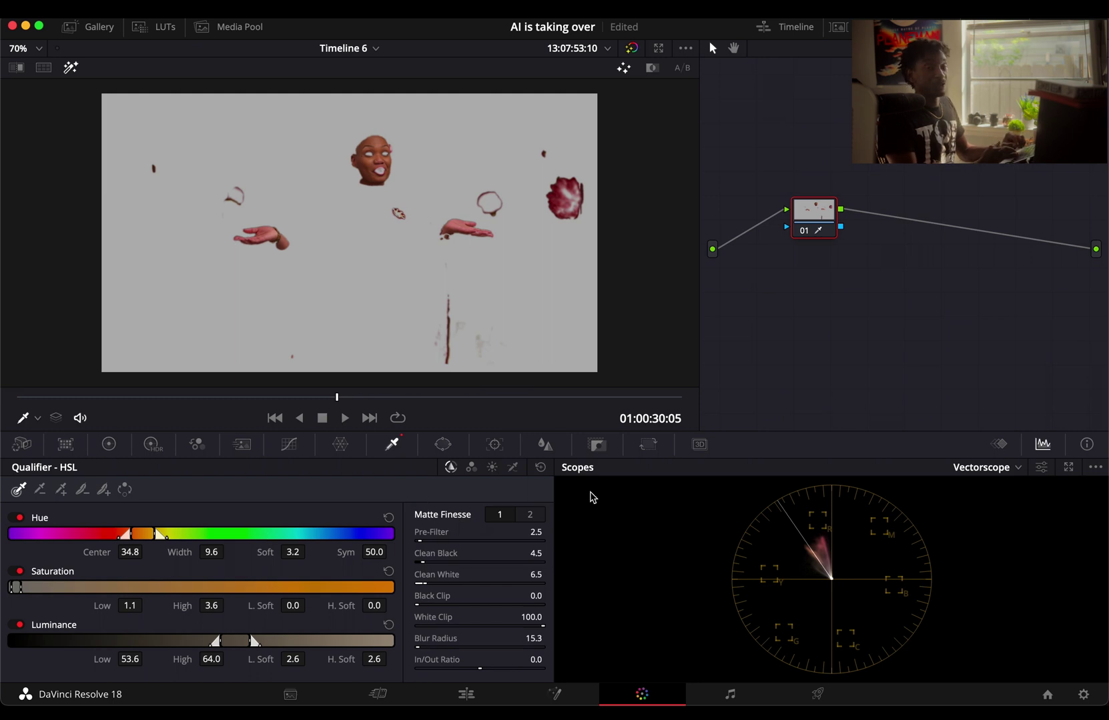
pyautogui.click(443, 444)
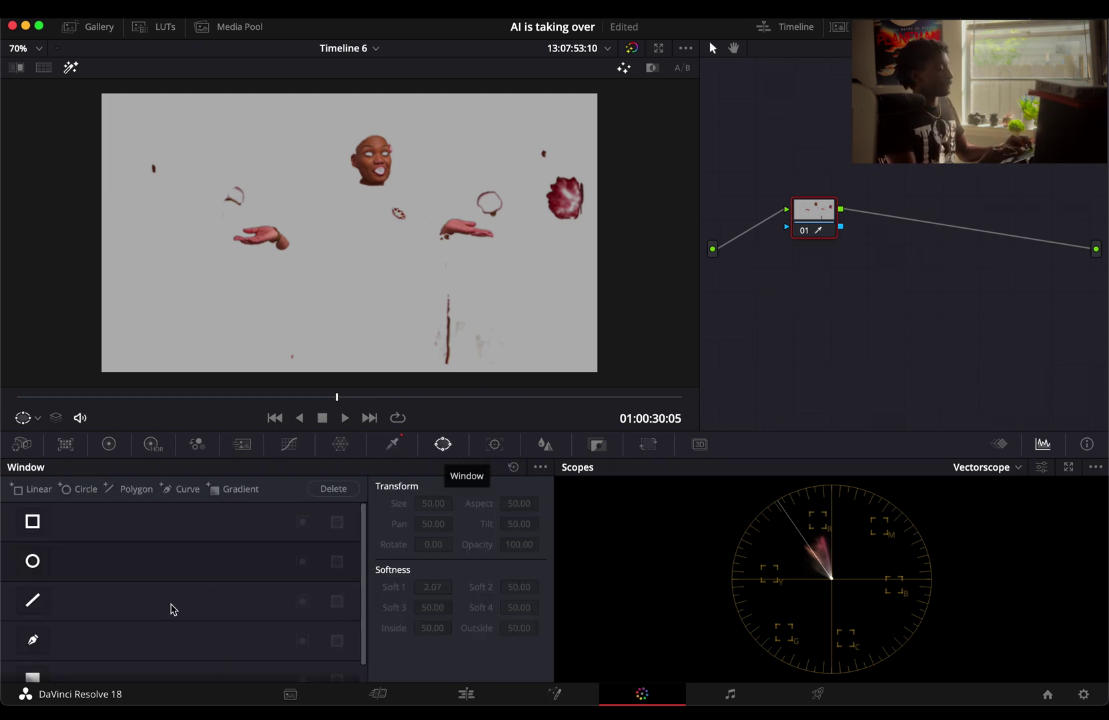
# Step: Enable a Curve window and outline the woman's left side up to above her head
pyautogui.click(33, 642)
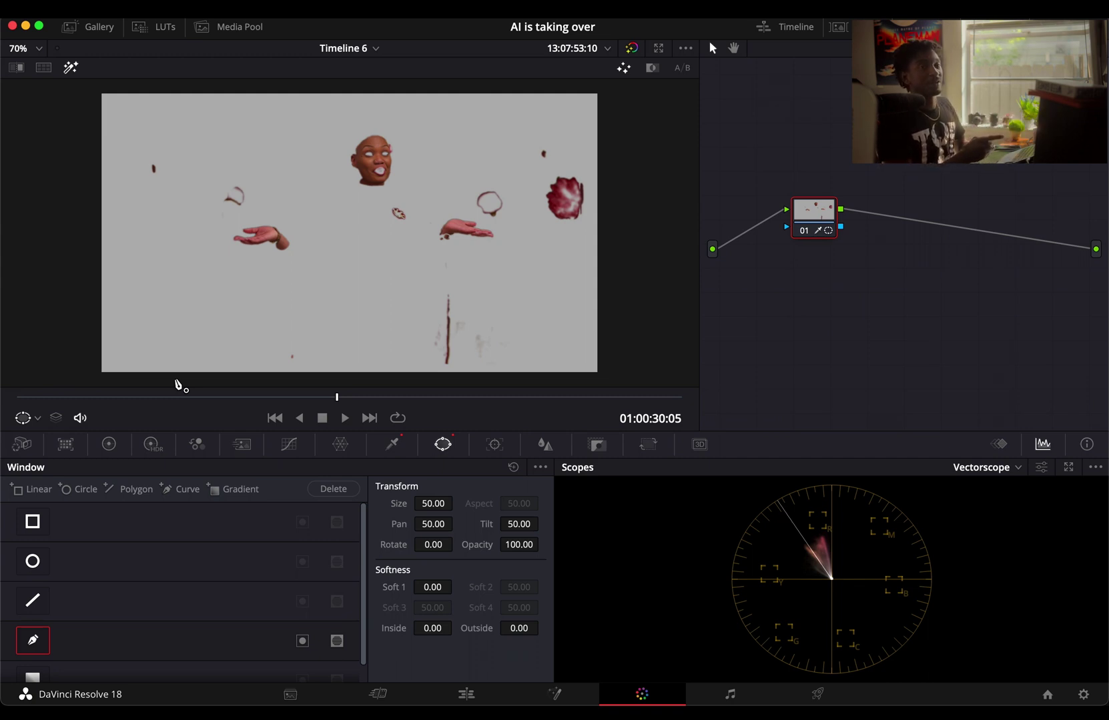
pyautogui.click(174, 378)
pyautogui.click(174, 322)
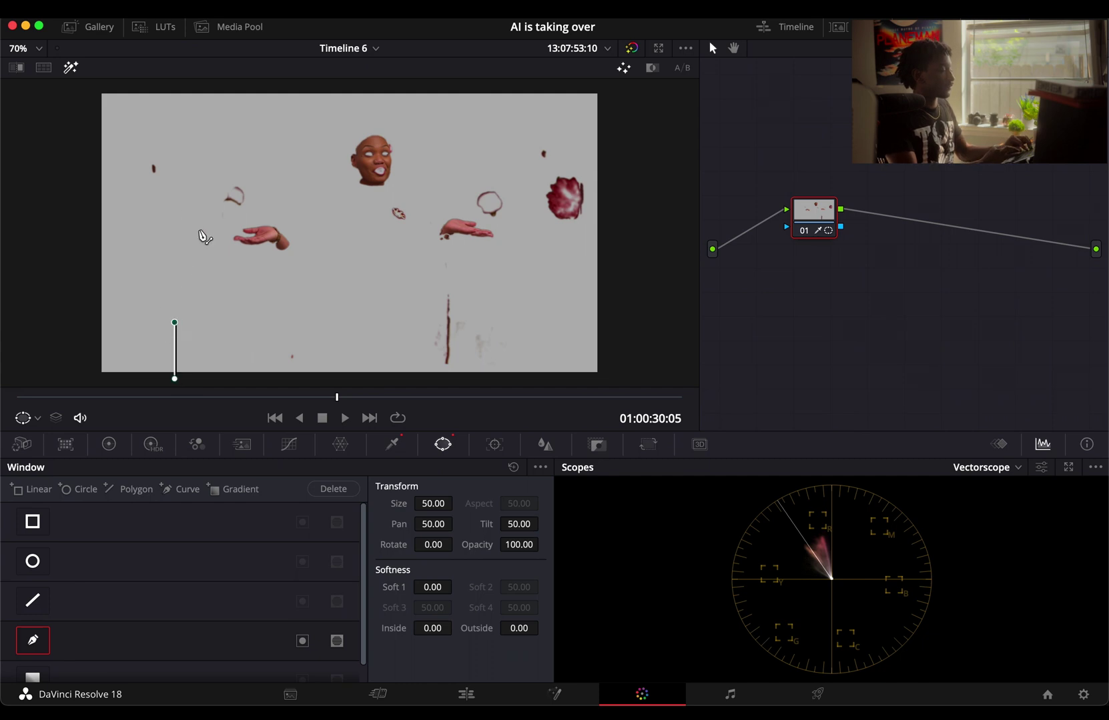
pyautogui.click(203, 216)
pyautogui.click(225, 178)
pyautogui.click(296, 119)
pyautogui.click(398, 80)
# Step: Continue the outline down her right side to the frame bottom and close the curve
pyautogui.click(434, 105)
pyautogui.click(510, 148)
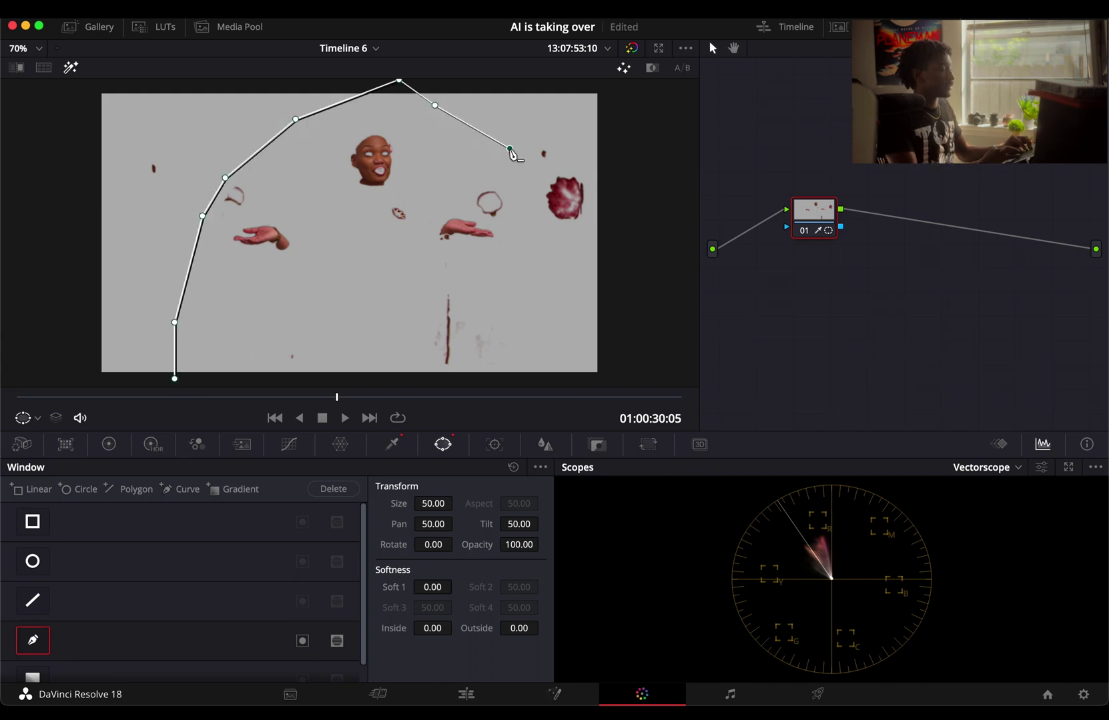
pyautogui.click(526, 198)
pyautogui.click(526, 323)
pyautogui.click(527, 371)
pyautogui.click(174, 378)
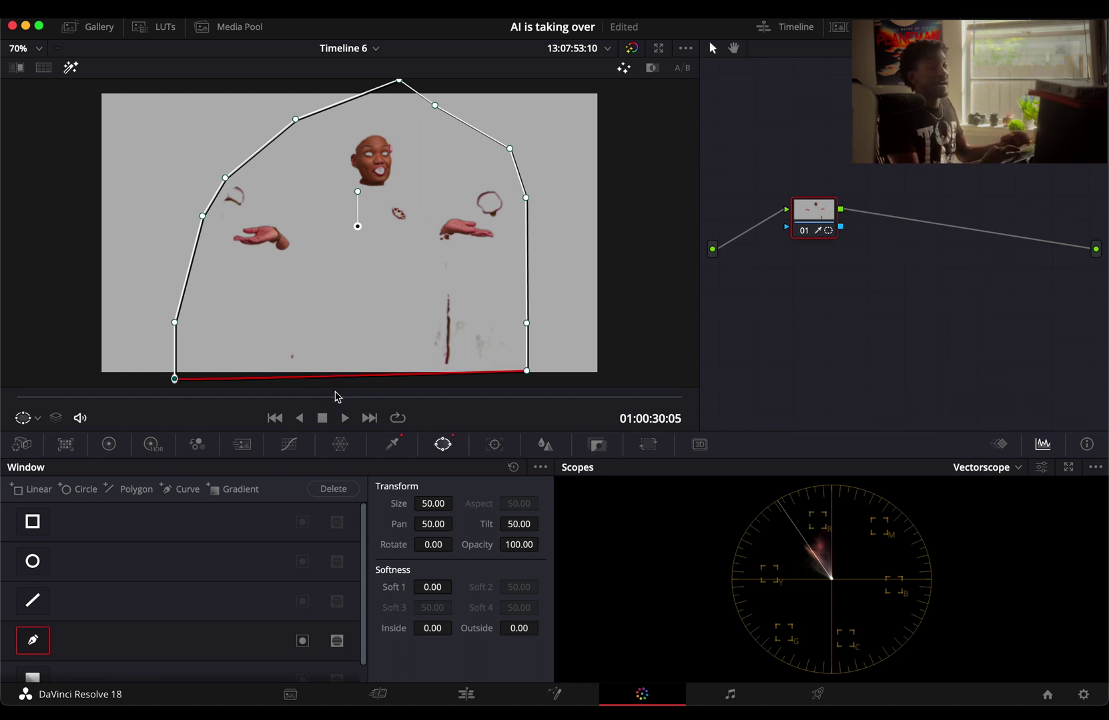
pyautogui.moveTo(338, 400); pyautogui.dragTo(314, 399)
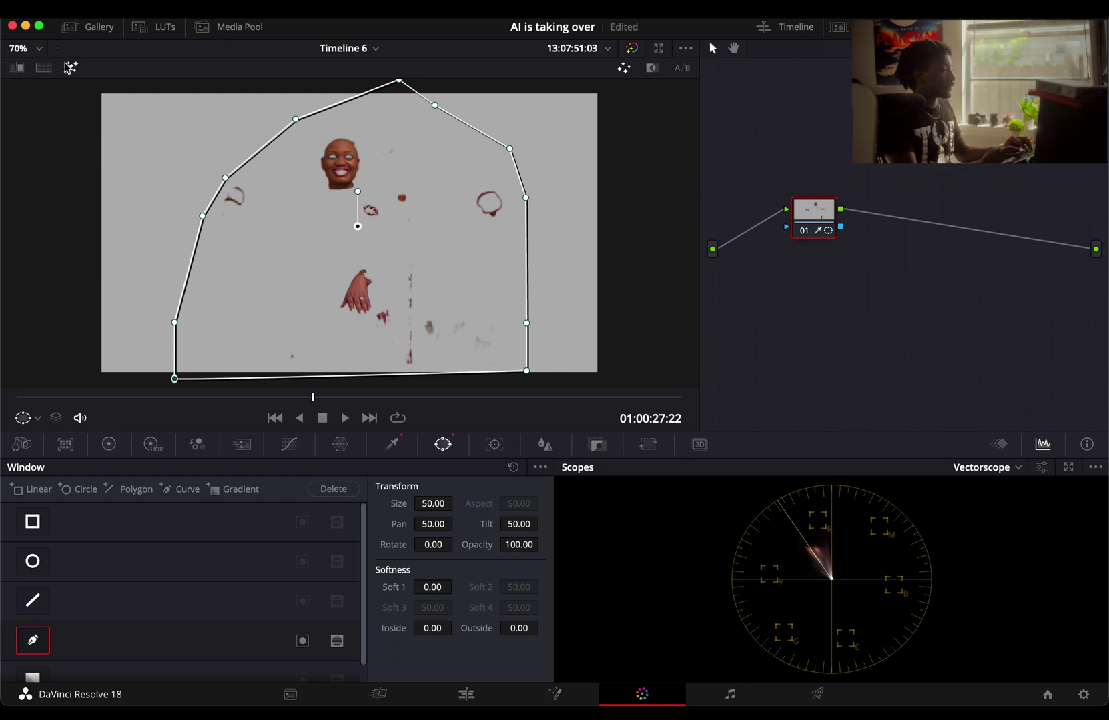
# Step: Switch the viewer from the skin-matte highlight back to the full hallway image
pyautogui.click(70, 67)
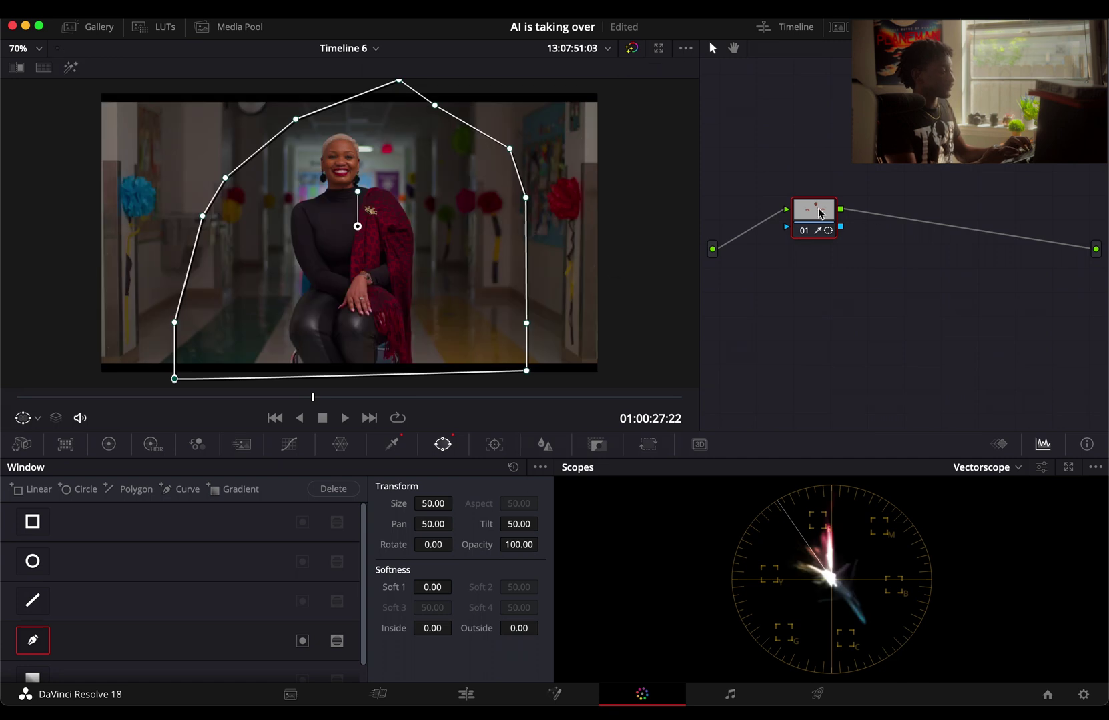
# Step: Add a parallel node 02 via a mixer, wiring node 02 to input 1 and node 01 to input 2
pyautogui.moveTo(820, 214)
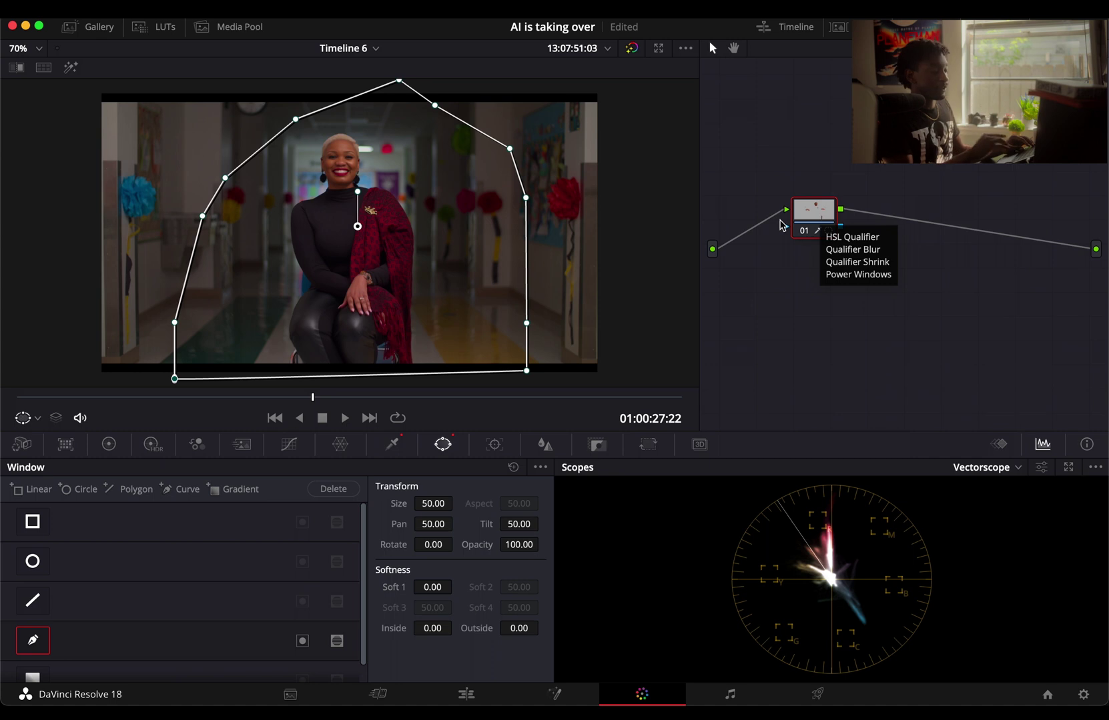
pyautogui.hotkey('alt', 'p')
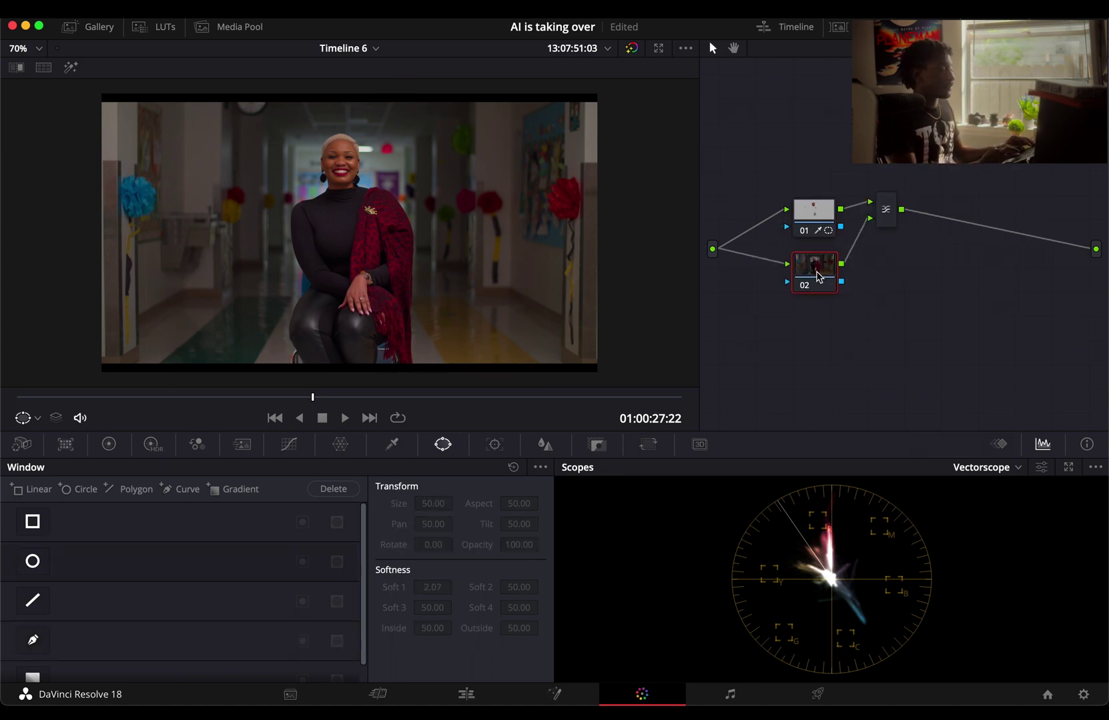
pyautogui.moveTo(813, 210); pyautogui.dragTo(809, 184)
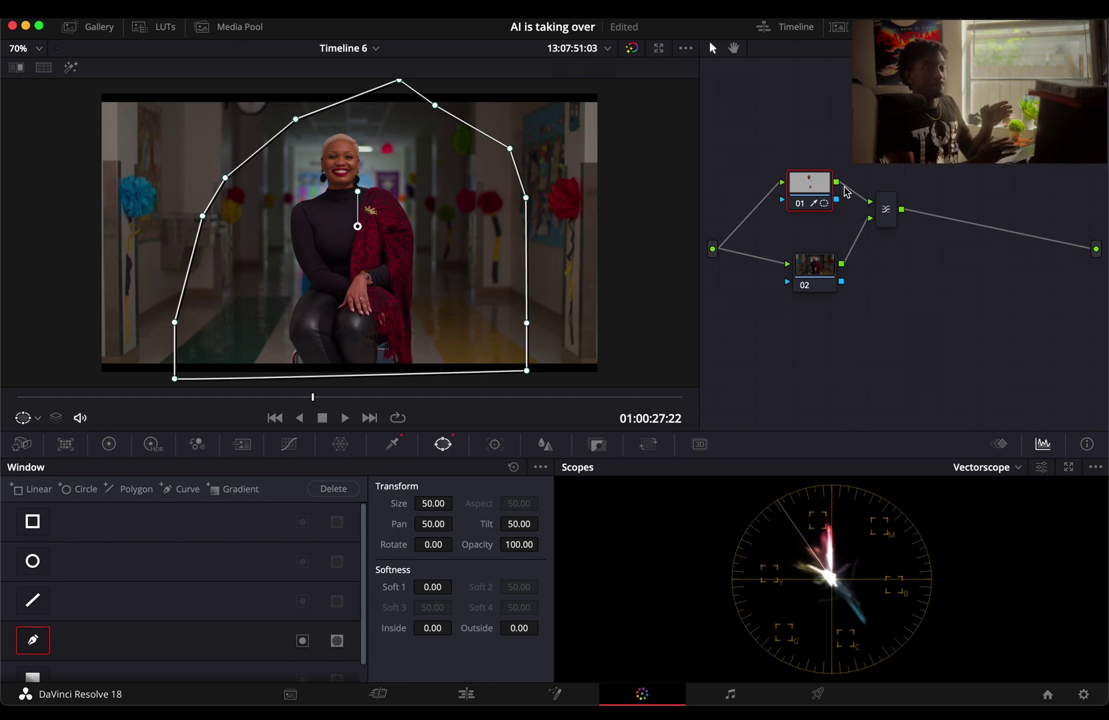
pyautogui.moveTo(859, 202); pyautogui.dragTo(872, 223)
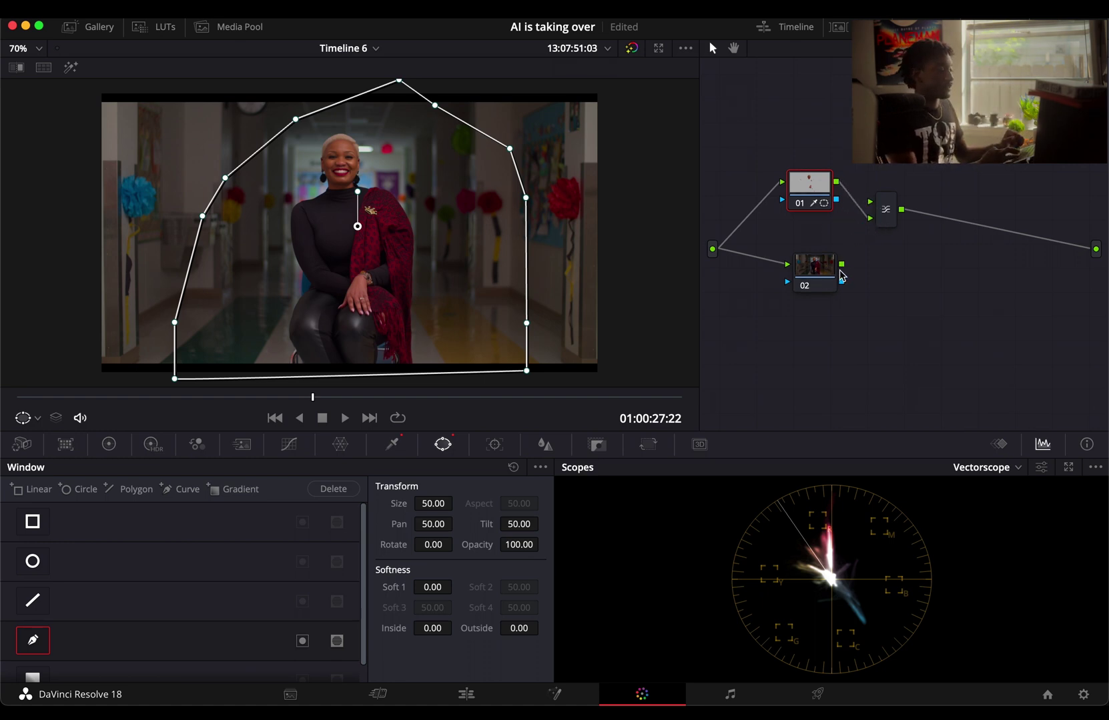
pyautogui.moveTo(840, 270); pyautogui.dragTo(805, 203)
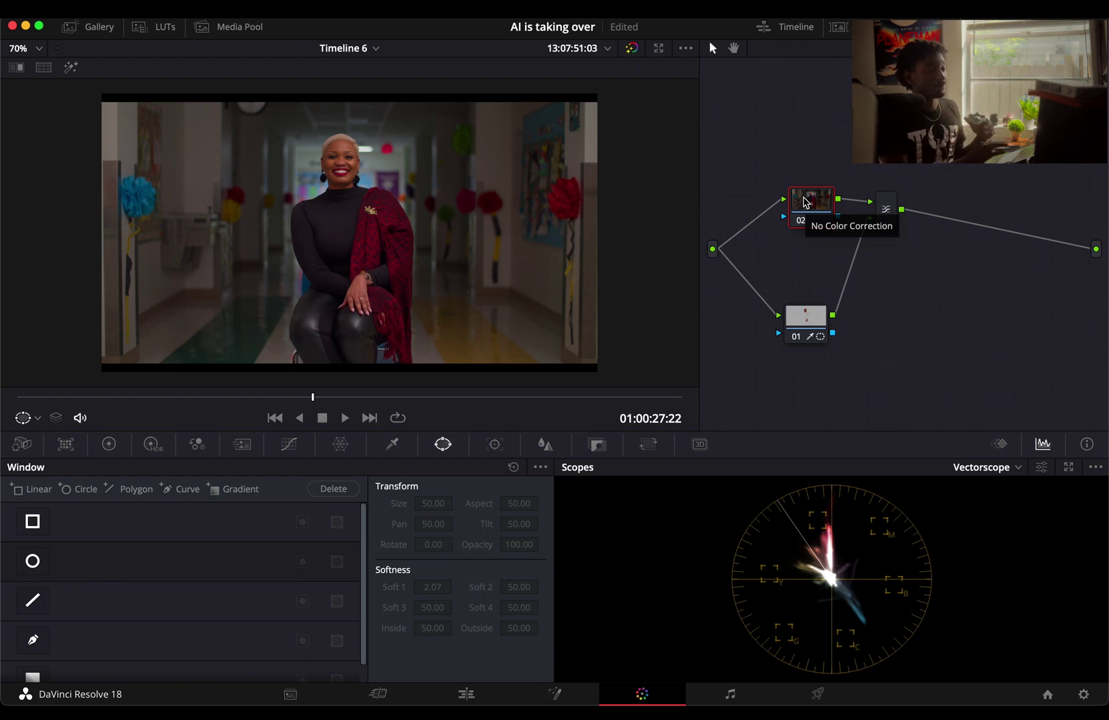
# Step: Tidy the node layout by nudging nodes 01 and 02 upward
pyautogui.moveTo(802, 324); pyautogui.dragTo(809, 299)
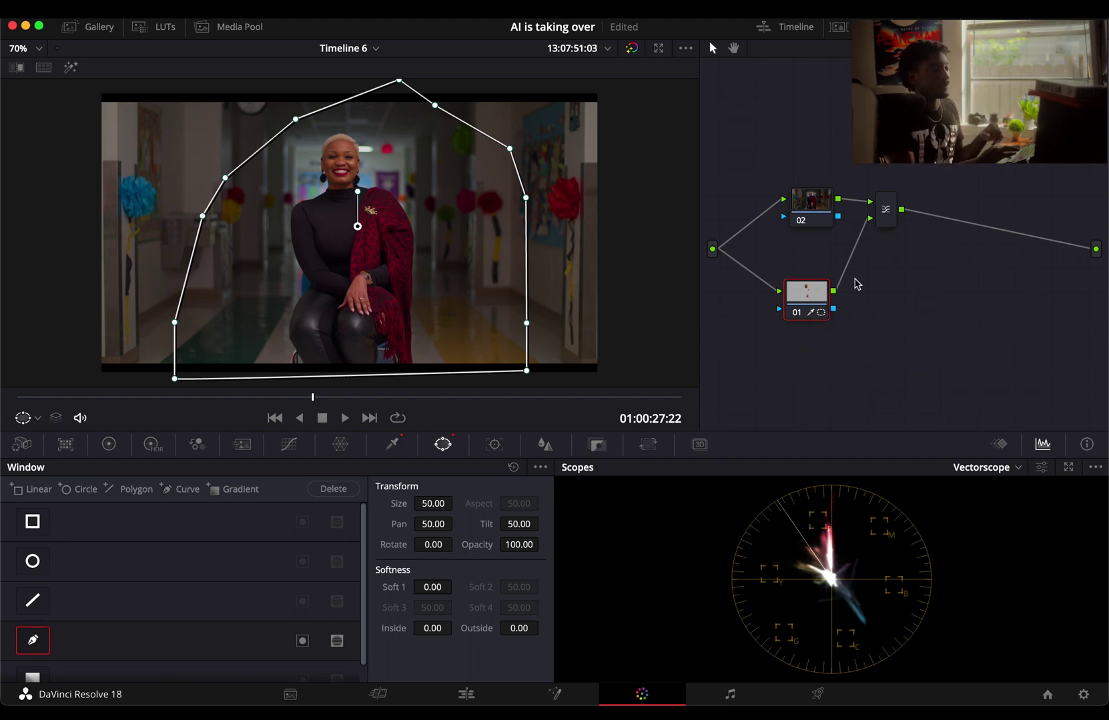
pyautogui.moveTo(810, 204); pyautogui.dragTo(810, 190)
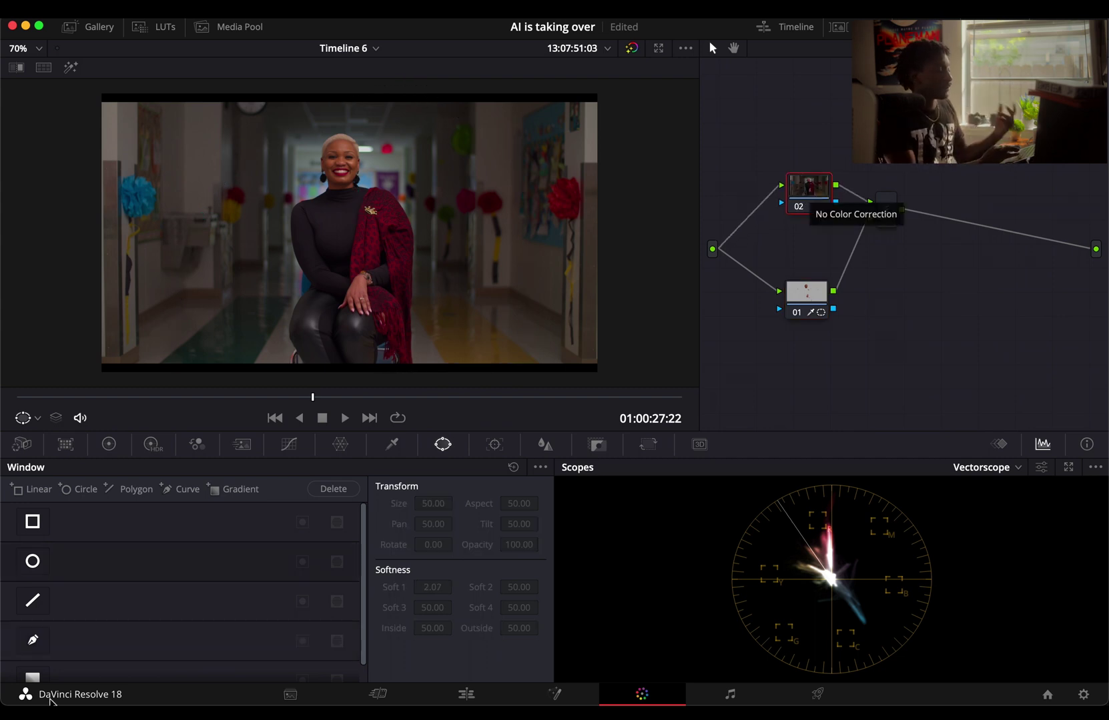
pyautogui.click(109, 447)
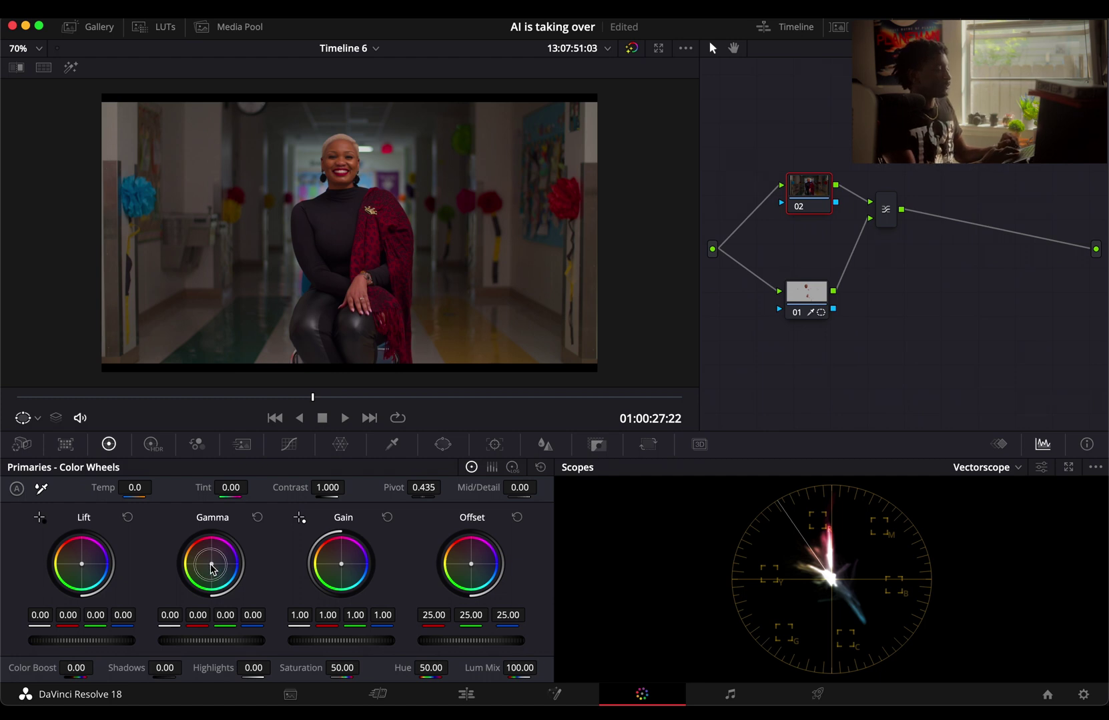
# Step: Push node 02's Gamma wheel slightly toward blue, then return to node 01's highlighted skin matte
pyautogui.moveTo(212, 567)
pyautogui.mouseDown()
pyautogui.moveTo(239, 572)
pyautogui.moveTo(225, 586)
pyautogui.moveTo(209, 548)
pyautogui.moveTo(202, 564)
pyautogui.moveTo(214, 560)
pyautogui.moveTo(214, 571)
pyautogui.mouseUp()
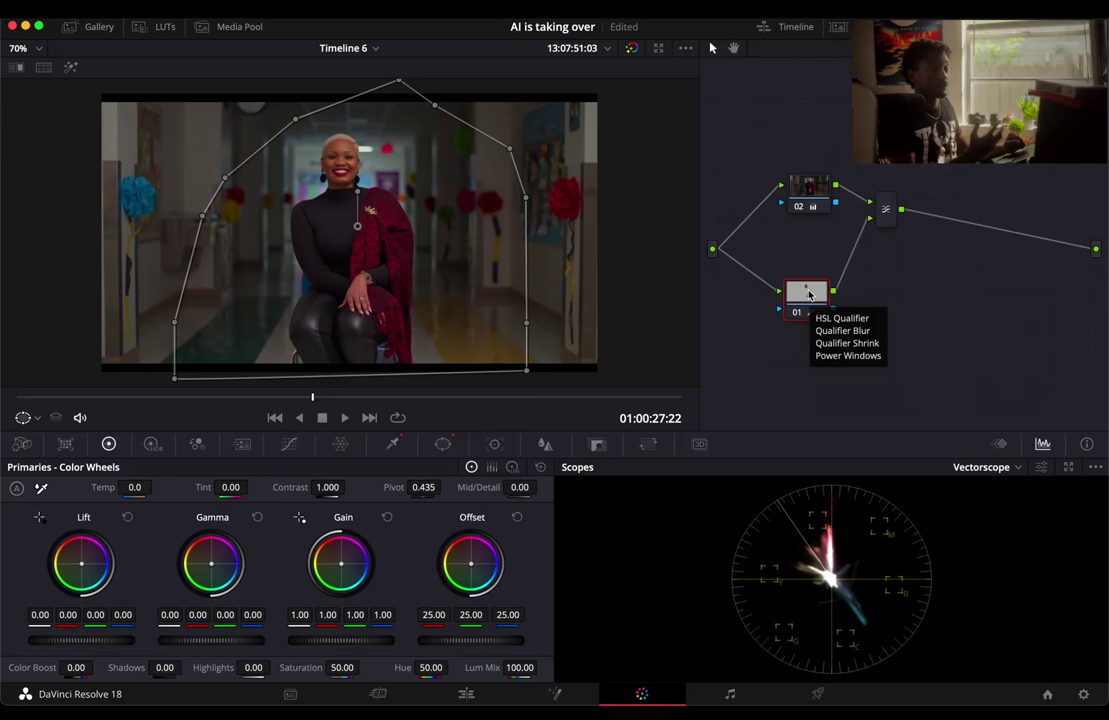
pyautogui.click(71, 68)
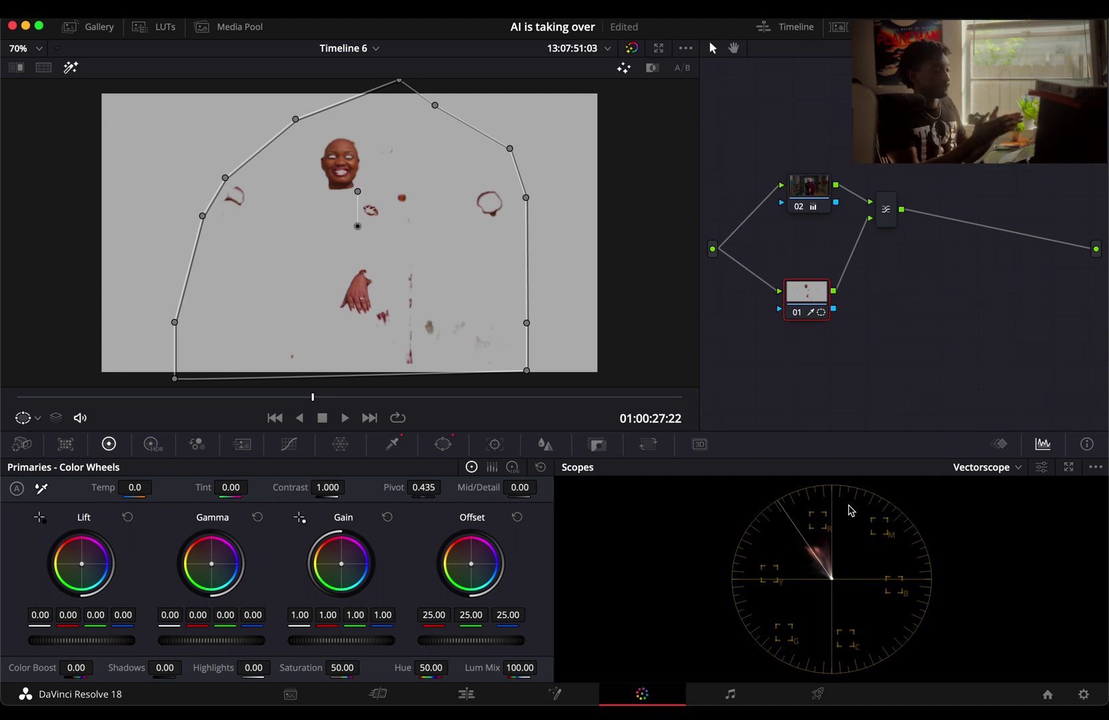
# Step: Keep the vectorscope displayed and check its settings: 2x Zoom with Skin Tone Indicator on
pyautogui.click(976, 468)
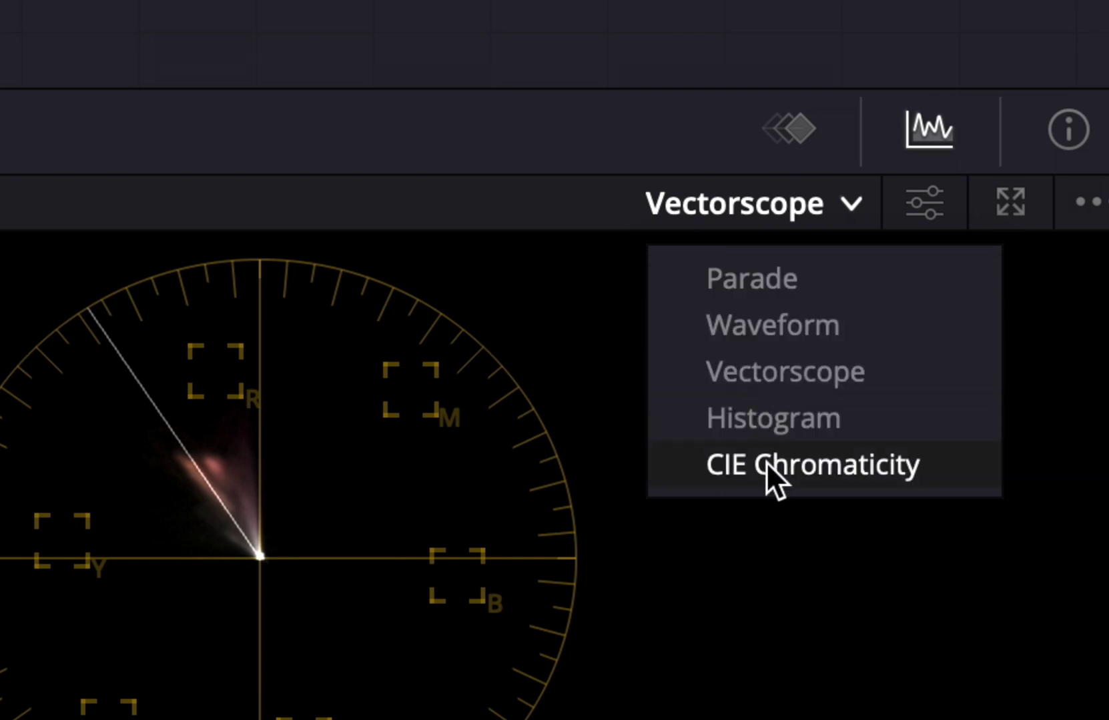
pyautogui.click(748, 379)
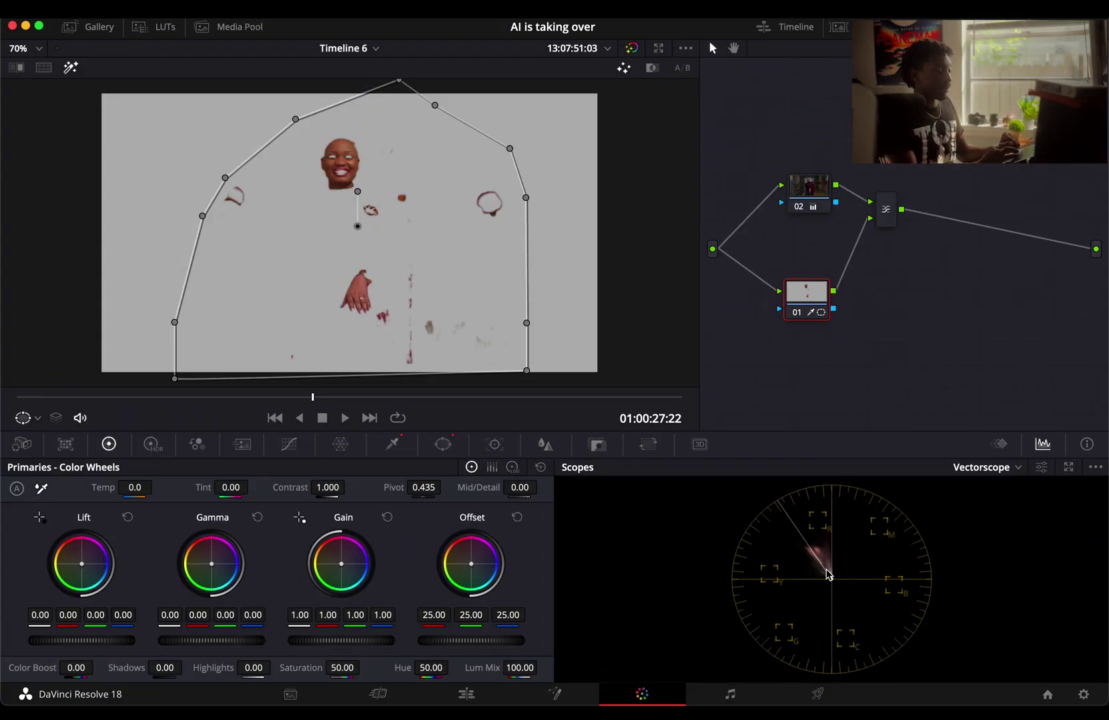
pyautogui.click(1042, 471)
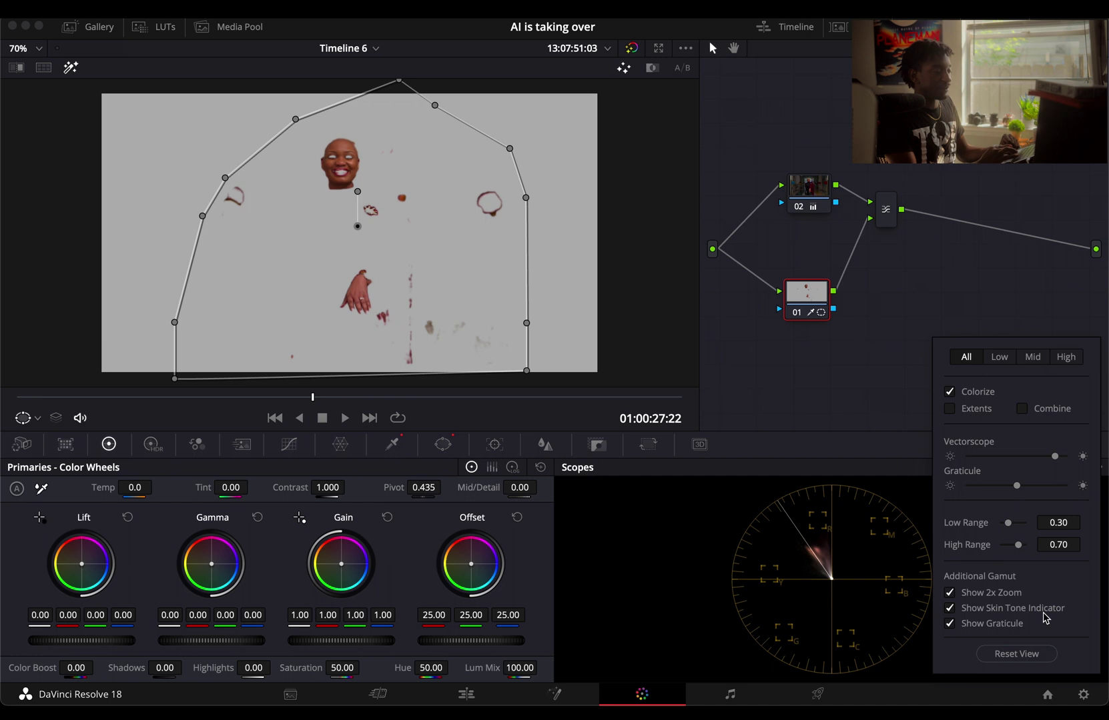
pyautogui.click(922, 615)
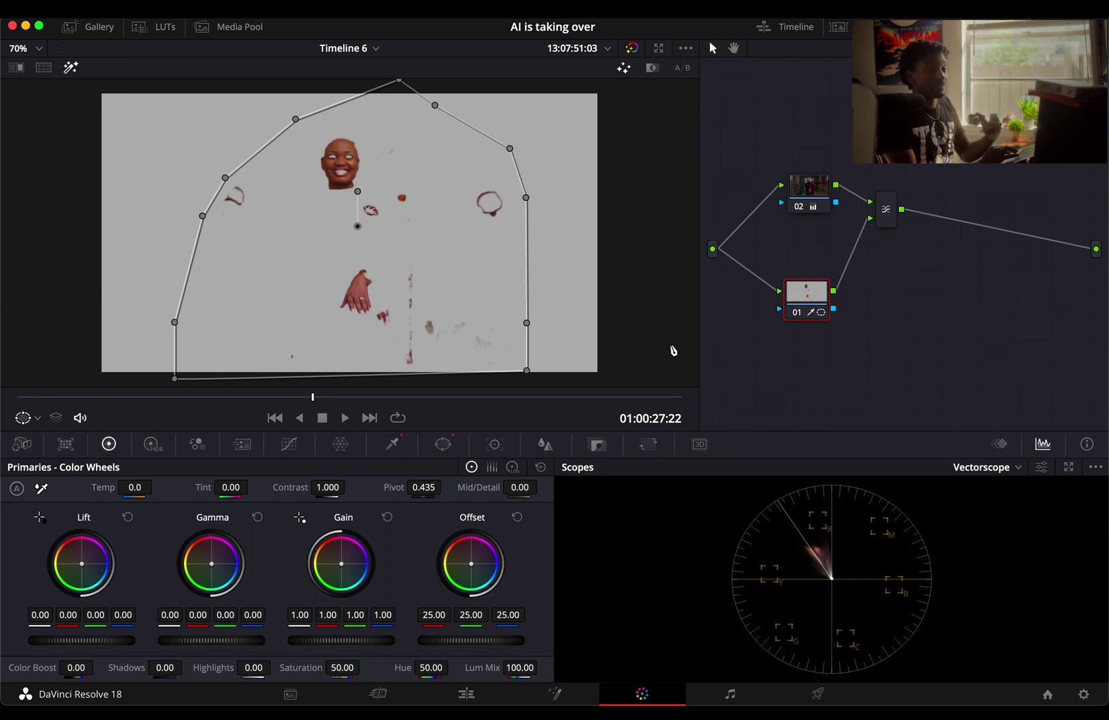
# Step: Test the skin matte by shifting Tint, reset Tint to 0.00, and turn off Highlight view
pyautogui.moveTo(234, 487); pyautogui.dragTo(338, 445)
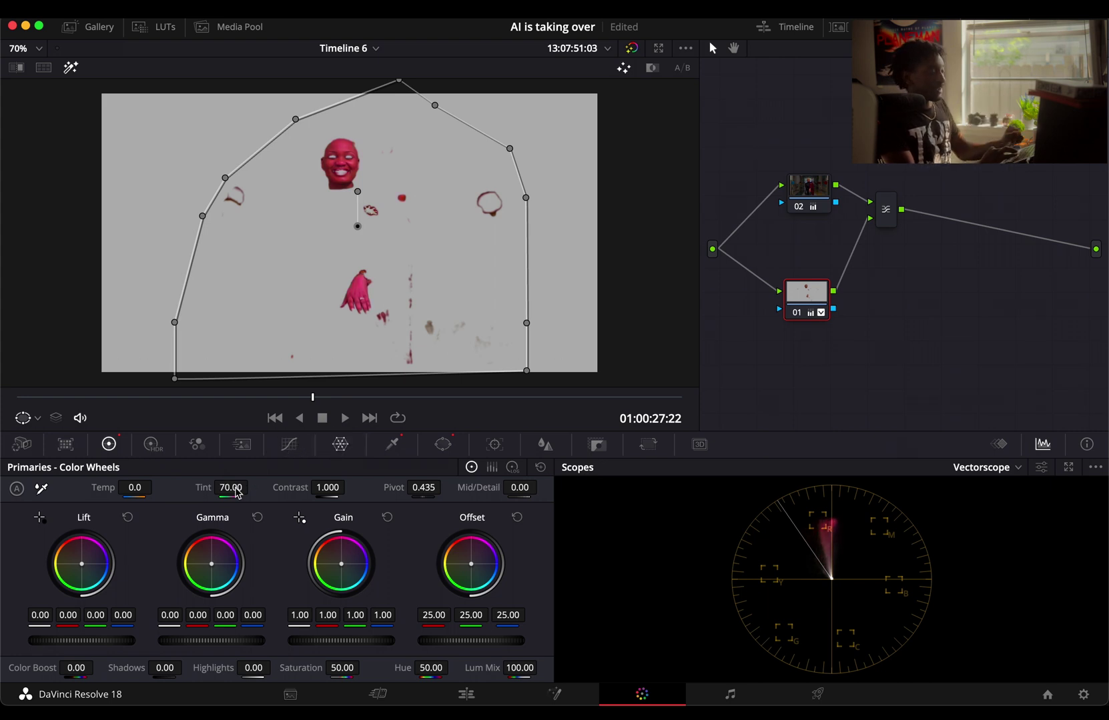
pyautogui.doubleClick(200, 489)
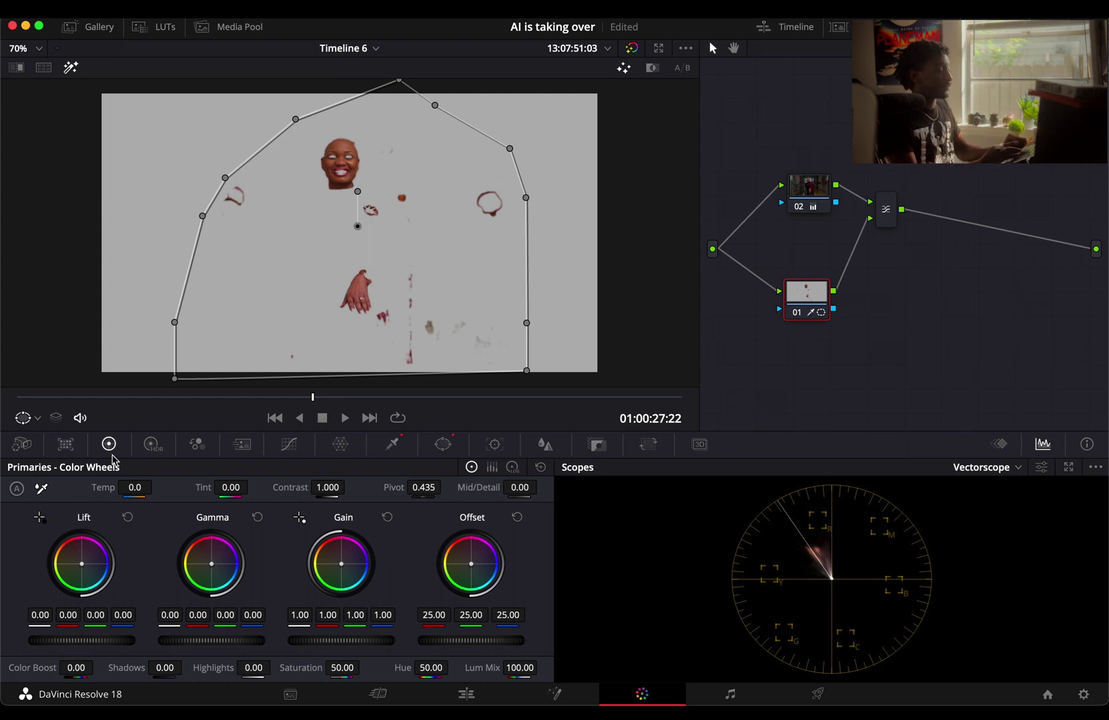
pyautogui.click(71, 67)
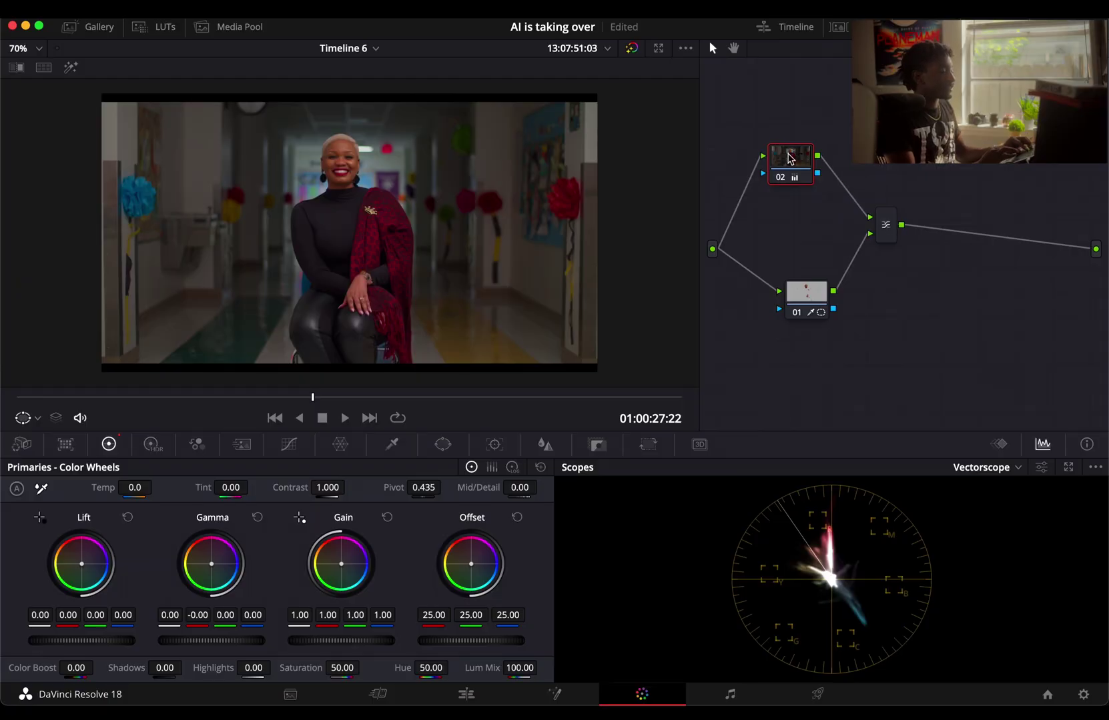
# Step: Push node 02's Gamma wheel toward blue to red -0.02, blue 0.02 for a teal hallway
pyautogui.moveTo(215, 571); pyautogui.dragTo(227, 586)
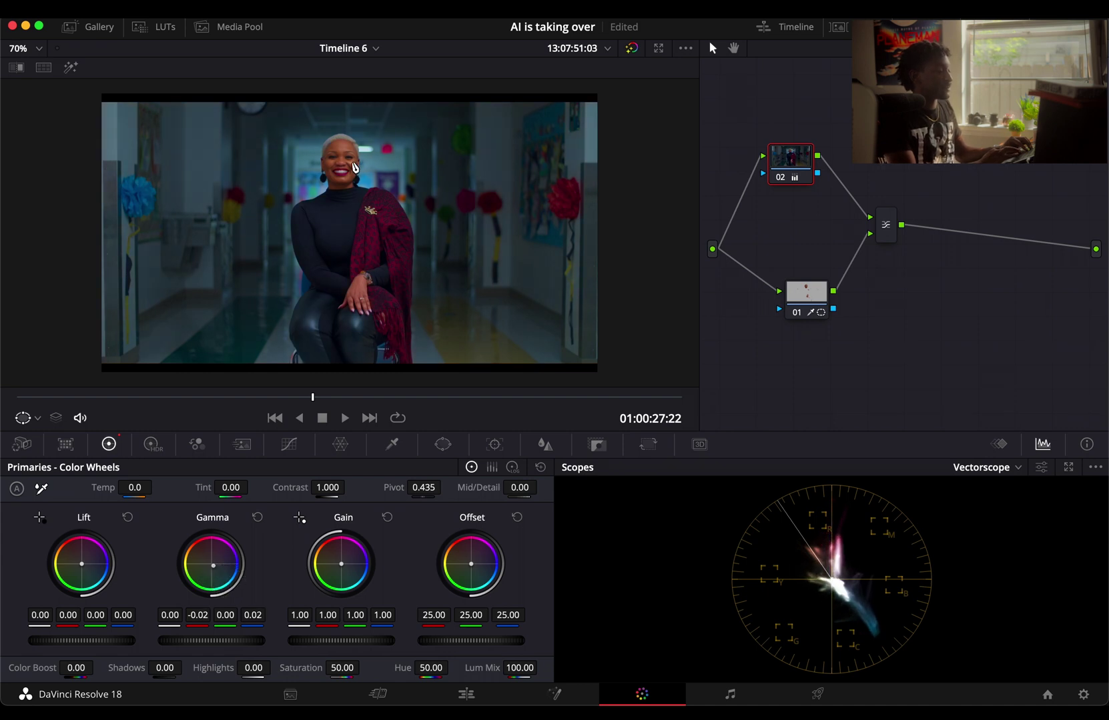
pyautogui.rightClick(885, 228)
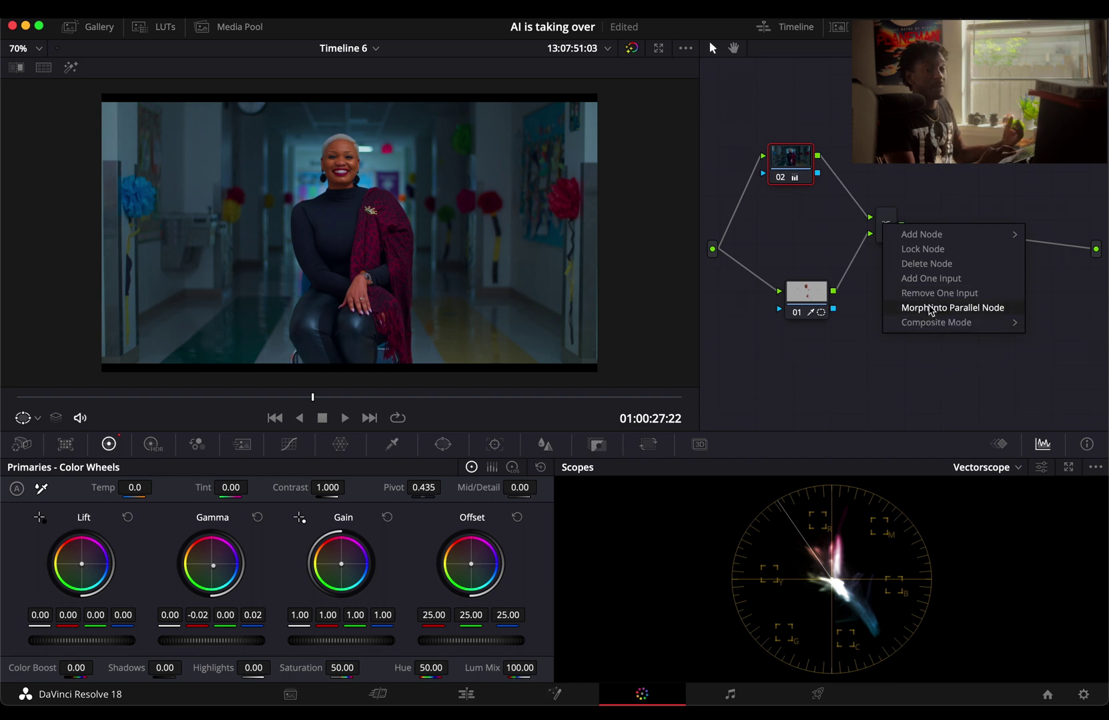
pyautogui.click(930, 310)
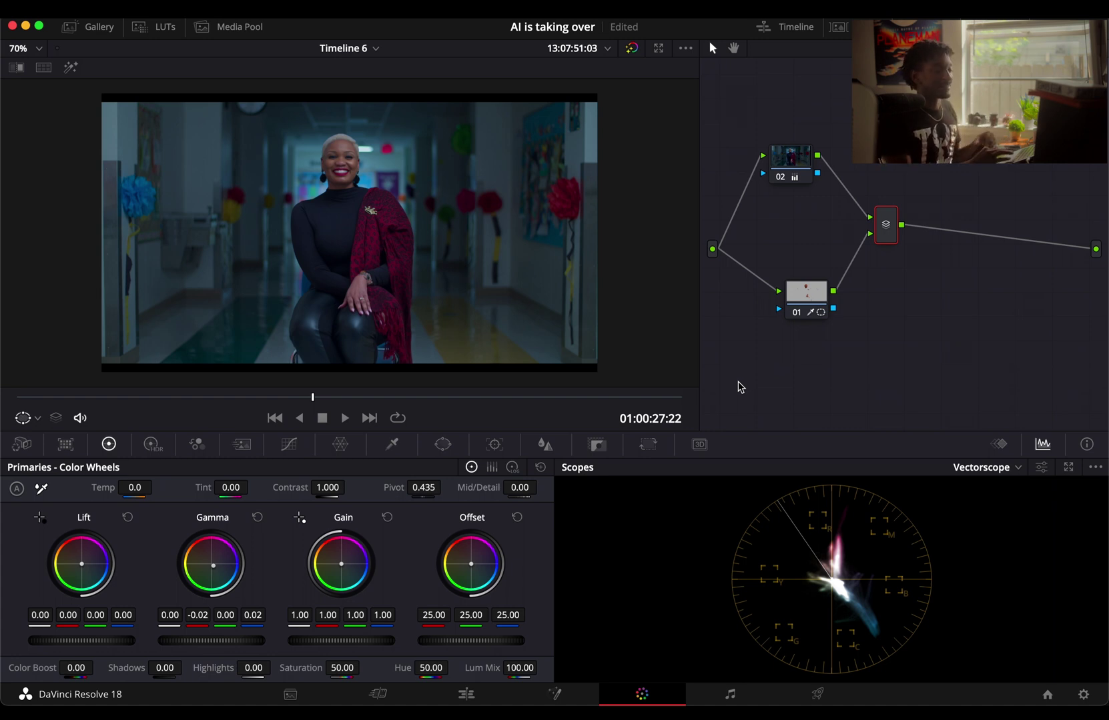
pyautogui.rightClick(885, 228)
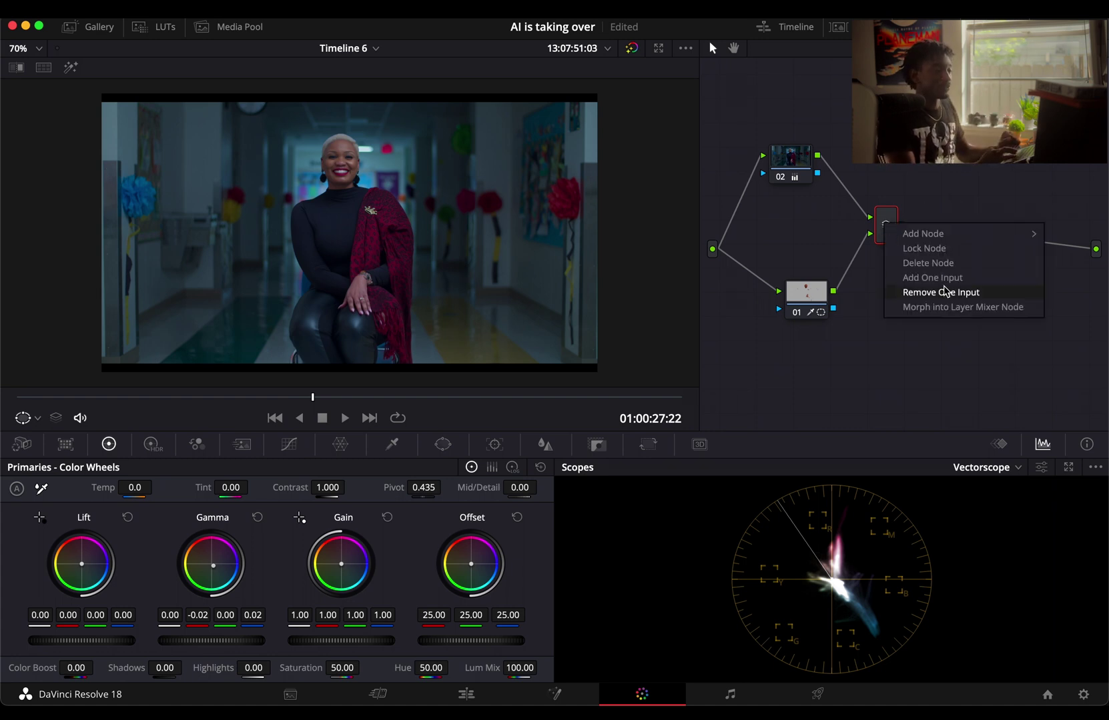
pyautogui.click(943, 308)
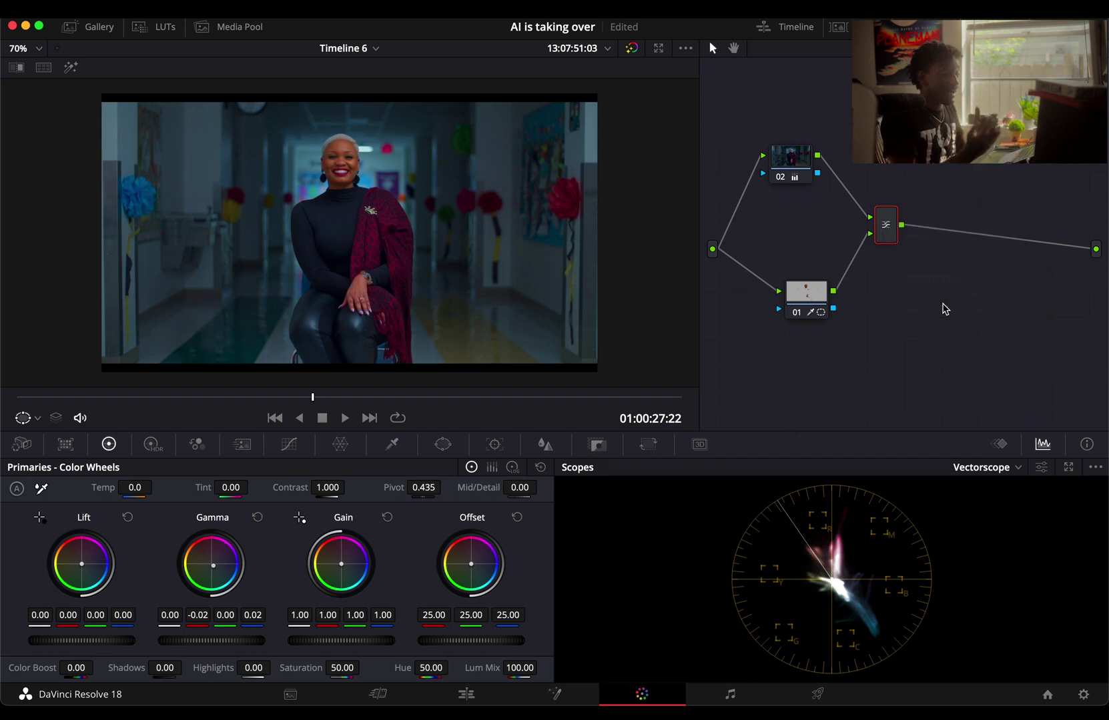